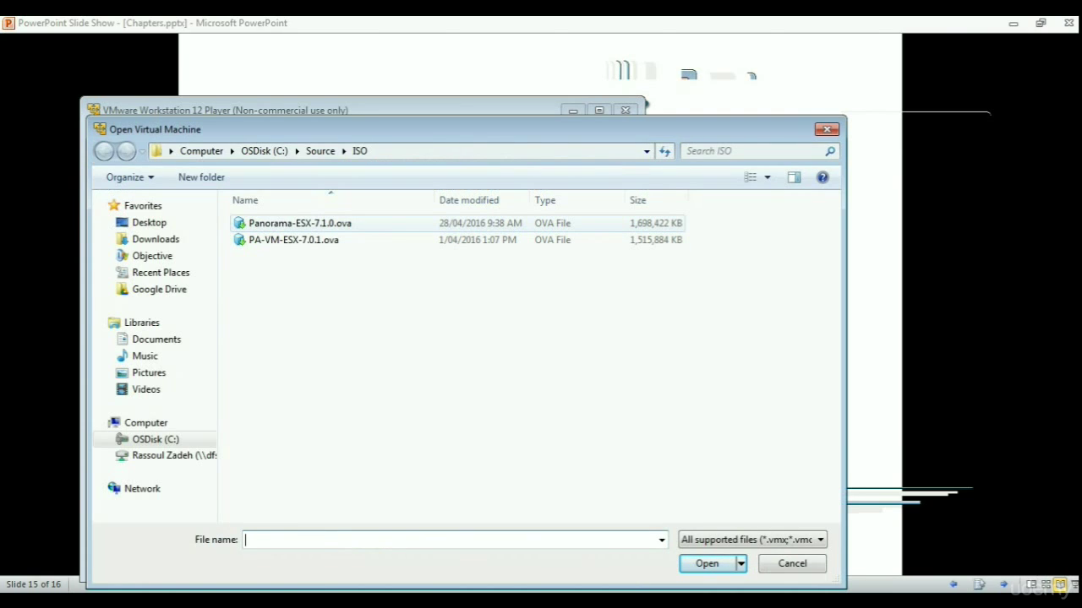
# - Power on PA-VM-ESX-7.0.1, taking ownership of the in-use VM and acknowledging the error
pyautogui.press('Escape')
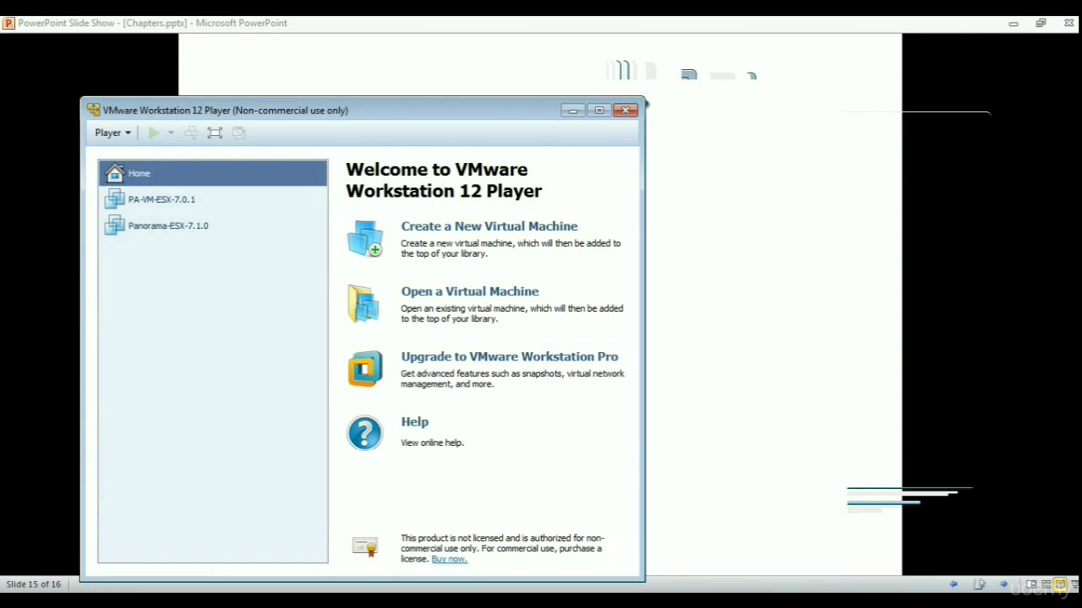
pyautogui.click(162, 199)
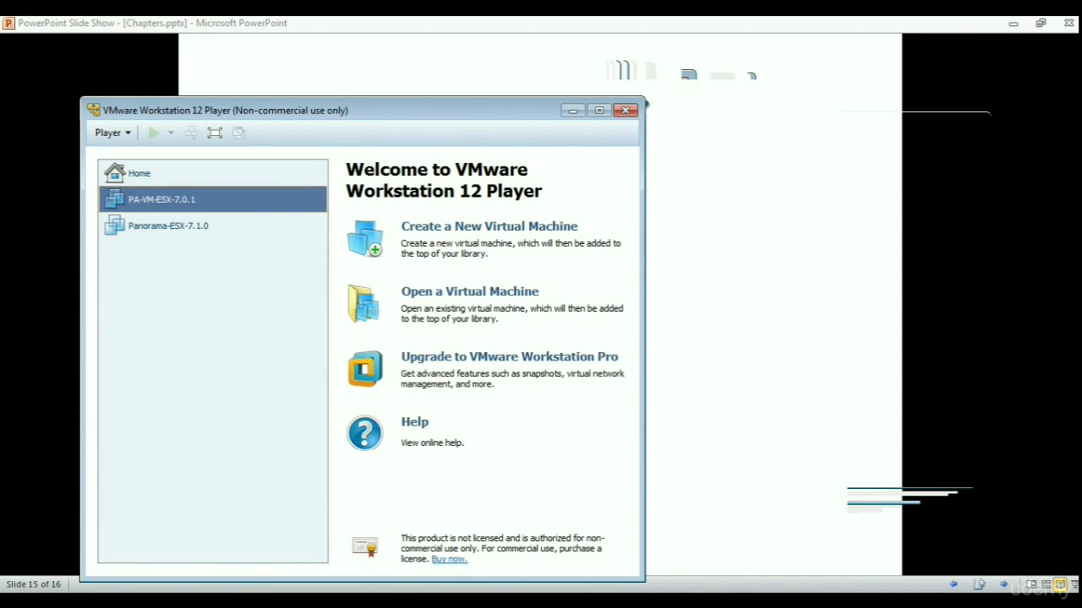
pyautogui.press('Escape')
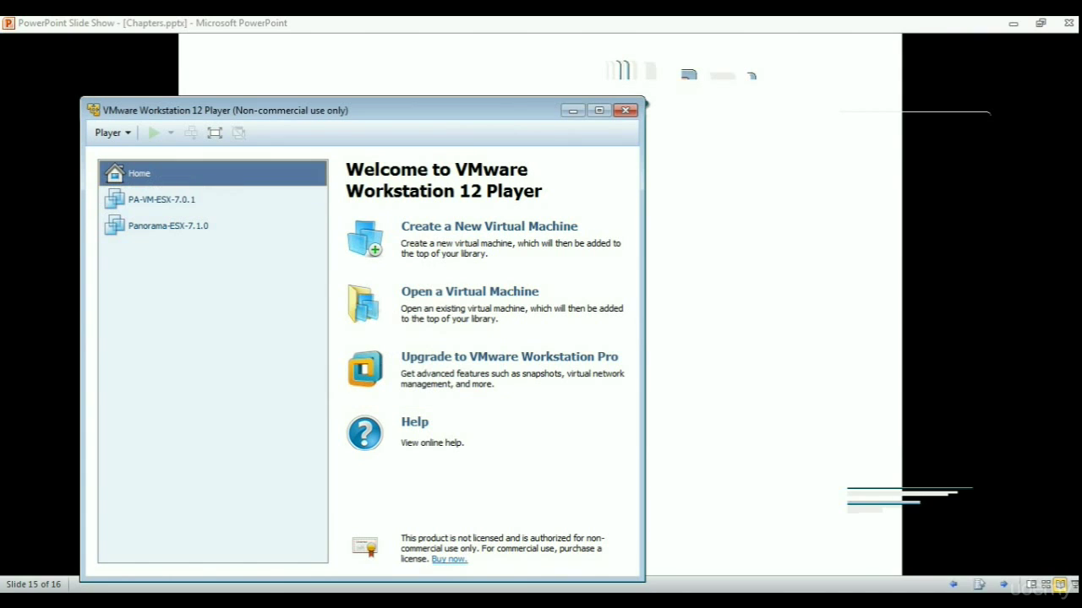
pyautogui.click(162, 200)
pyautogui.rightClick(188, 199)
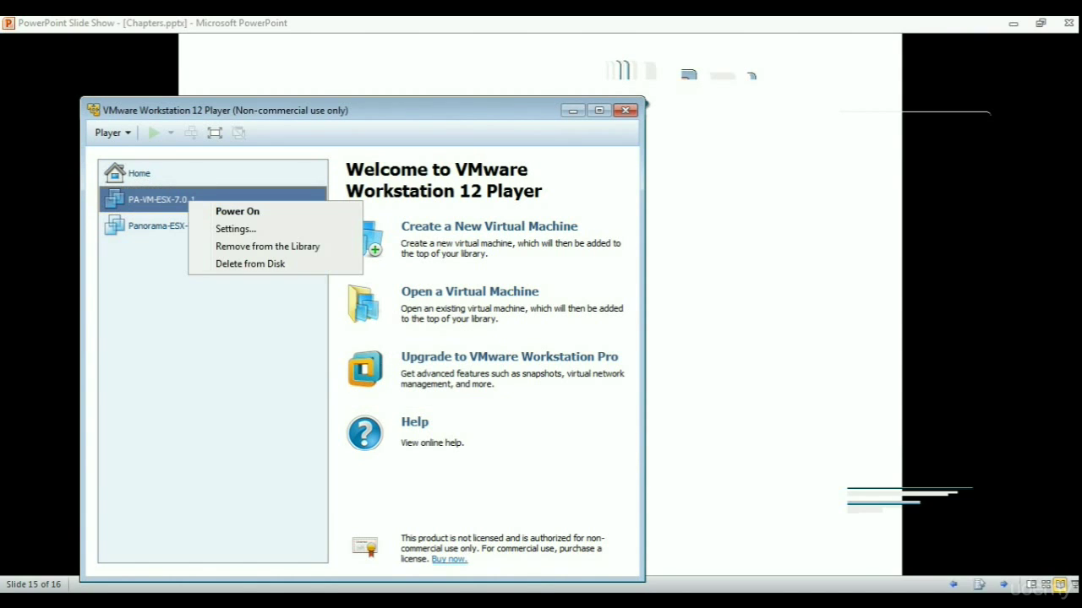
pyautogui.click(237, 229)
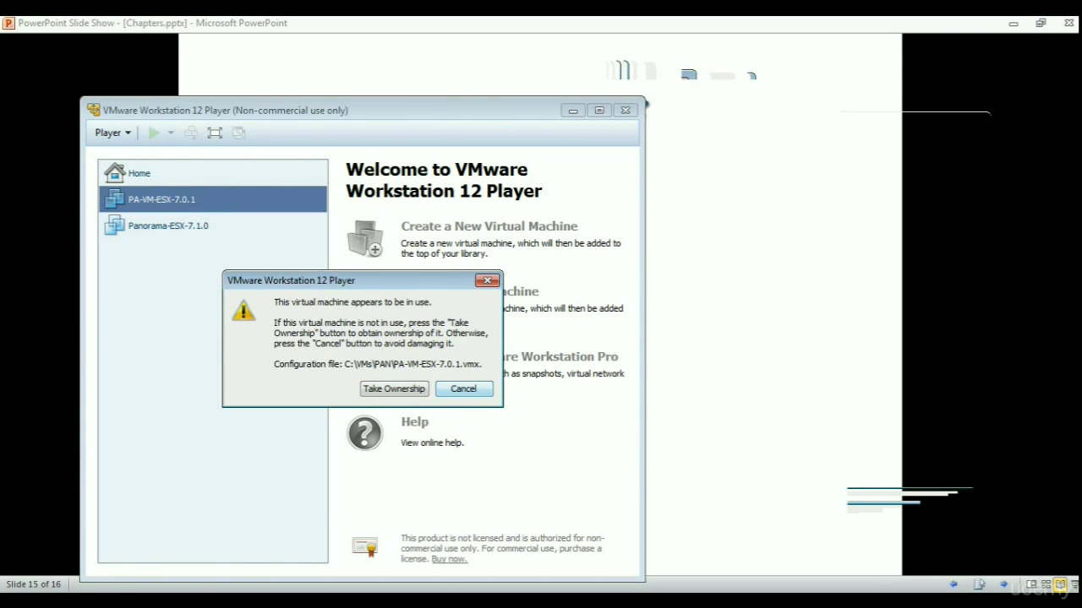
pyautogui.press('Left')
pyautogui.press('Return')
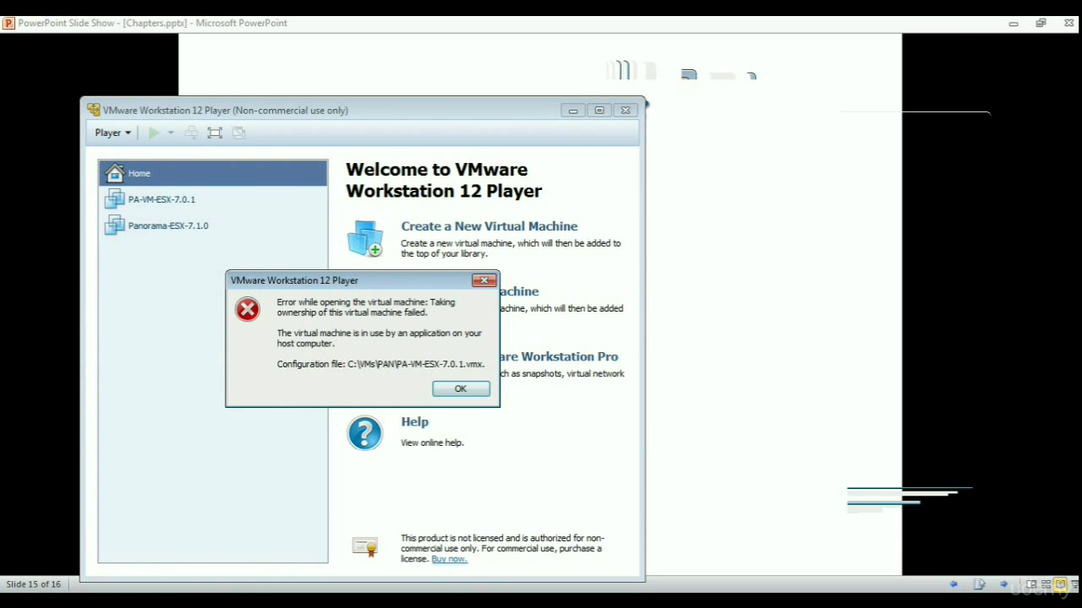
pyautogui.press('Return')
# - Power on Panorama-ESX-7.1.0, declining to take ownership of it
pyautogui.click(168, 226)
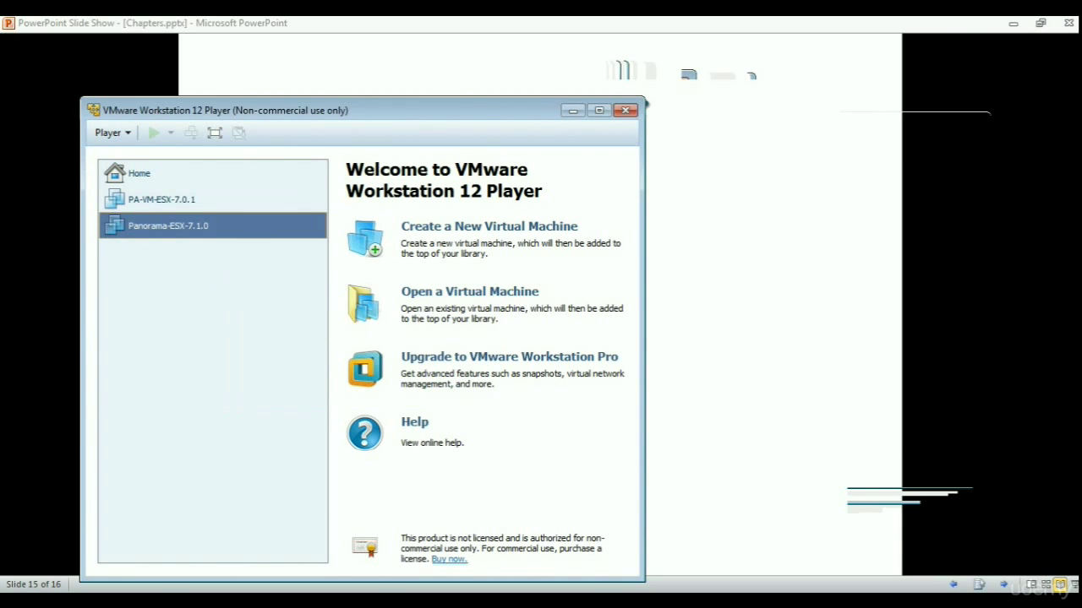
pyautogui.rightClick(149, 224)
pyautogui.click(196, 251)
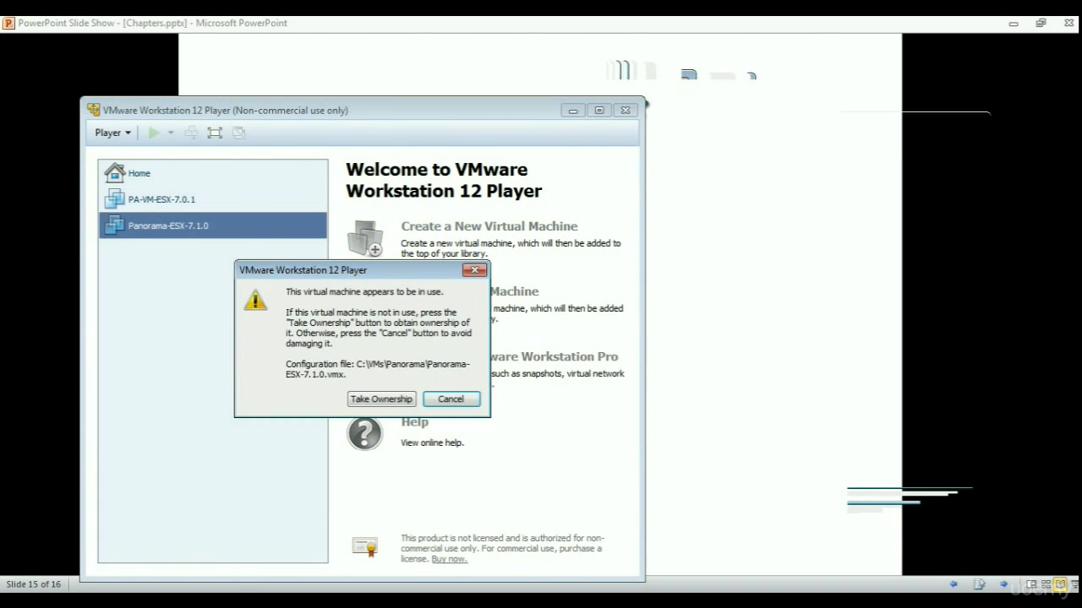
pyautogui.press('Escape')
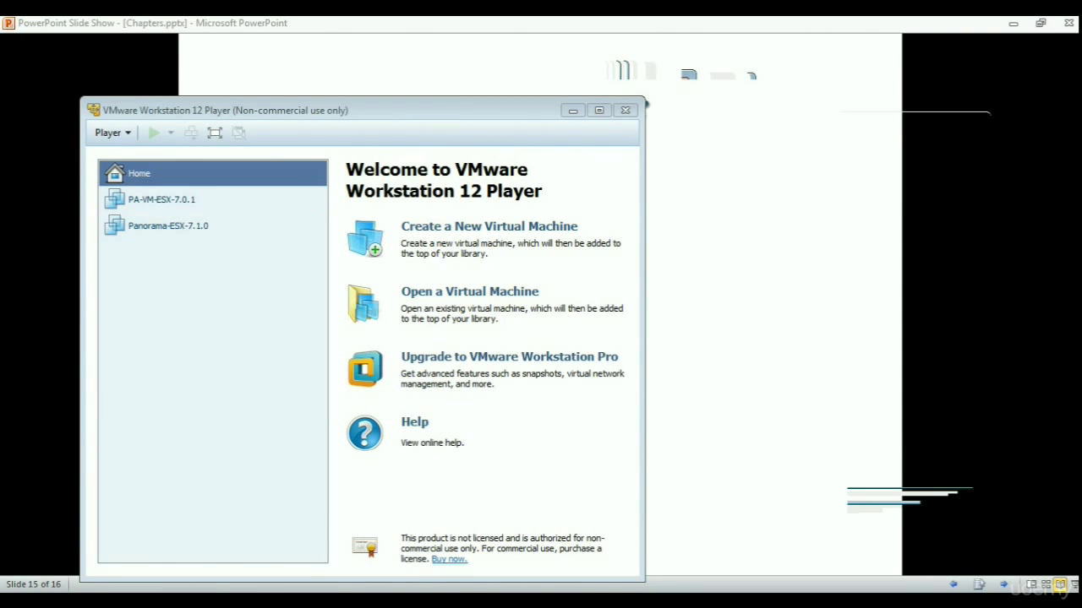
# - Confirm the firewall VM's first network adapter is Custom VMnet1 (Host-only), then close its settings
pyautogui.hotkey('alt', 'Tab')
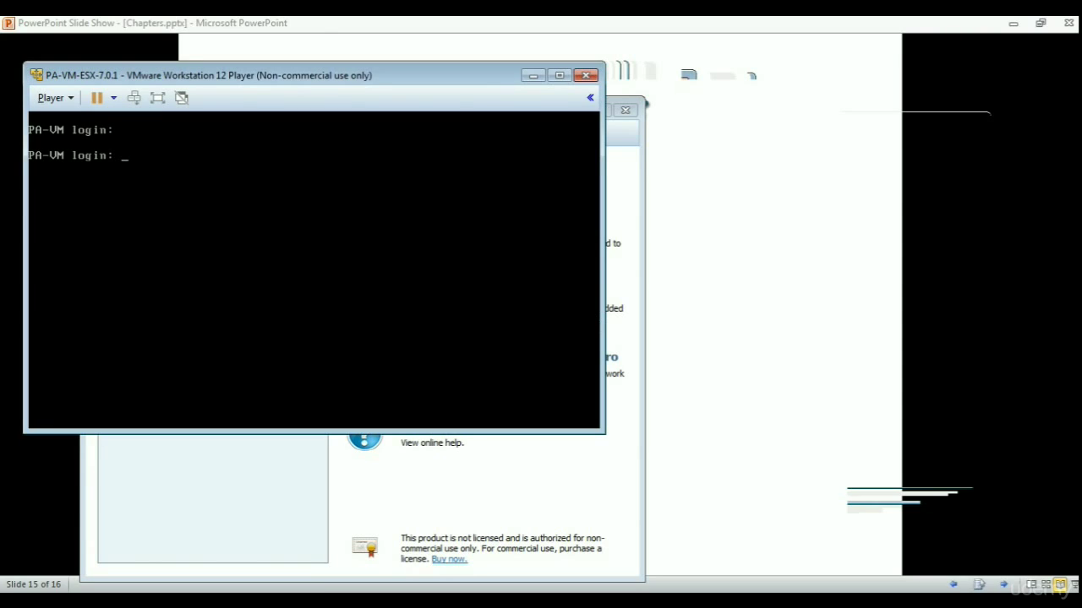
pyautogui.click(52, 98)
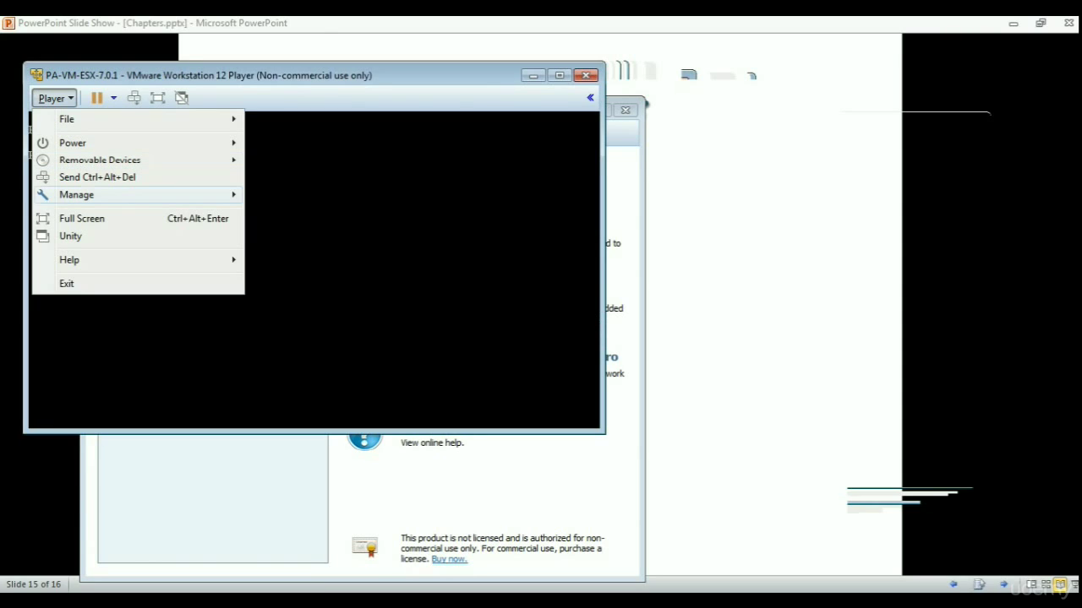
pyautogui.press('Right')
pyautogui.press('Down')
pyautogui.press('Down')
pyautogui.press('Return')
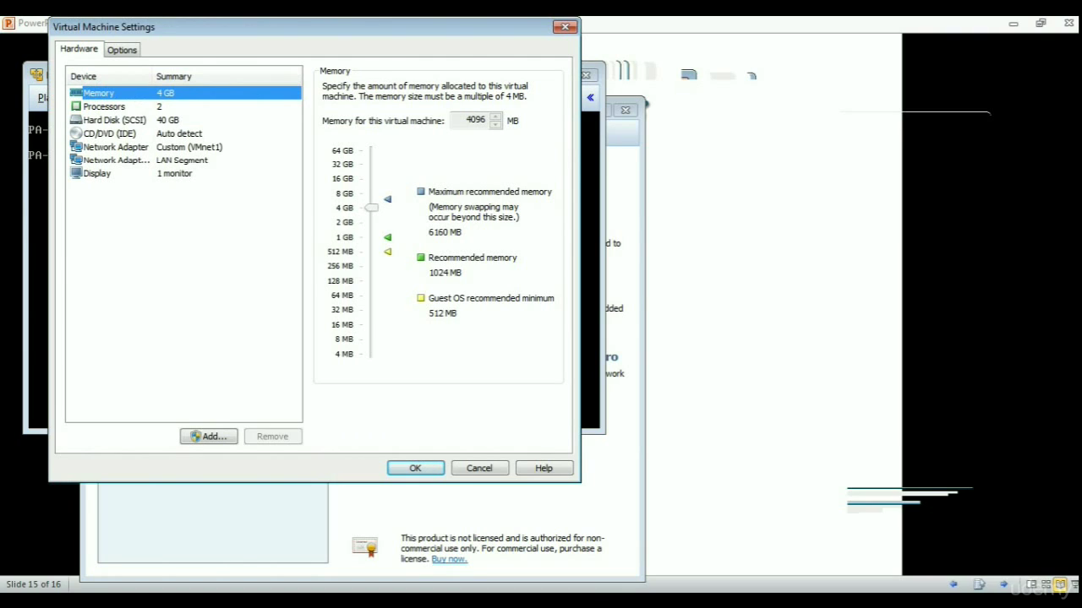
pyautogui.click(116, 147)
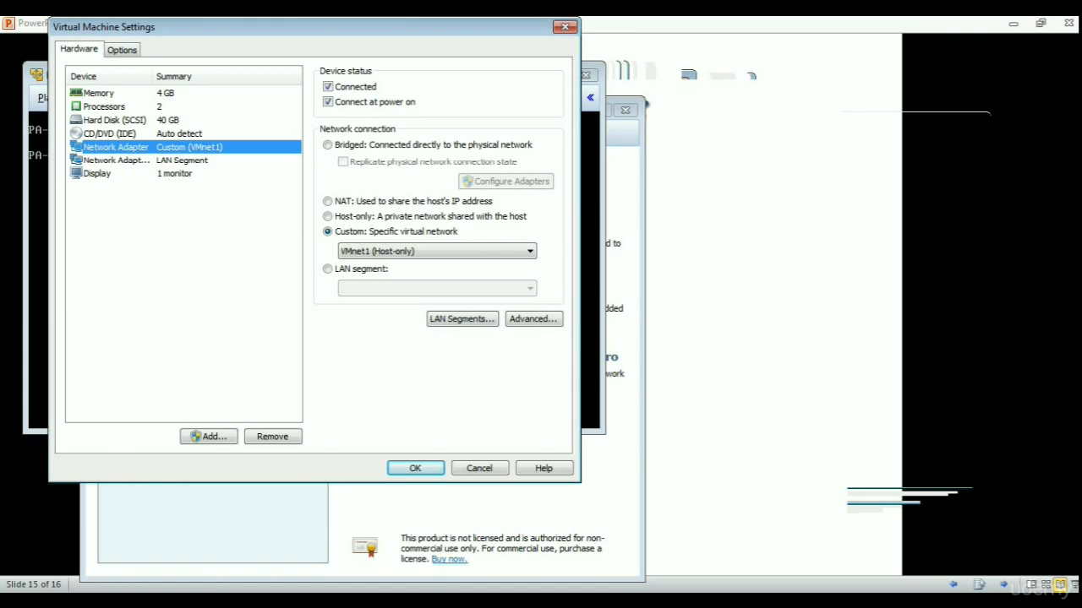
pyautogui.press('Return')
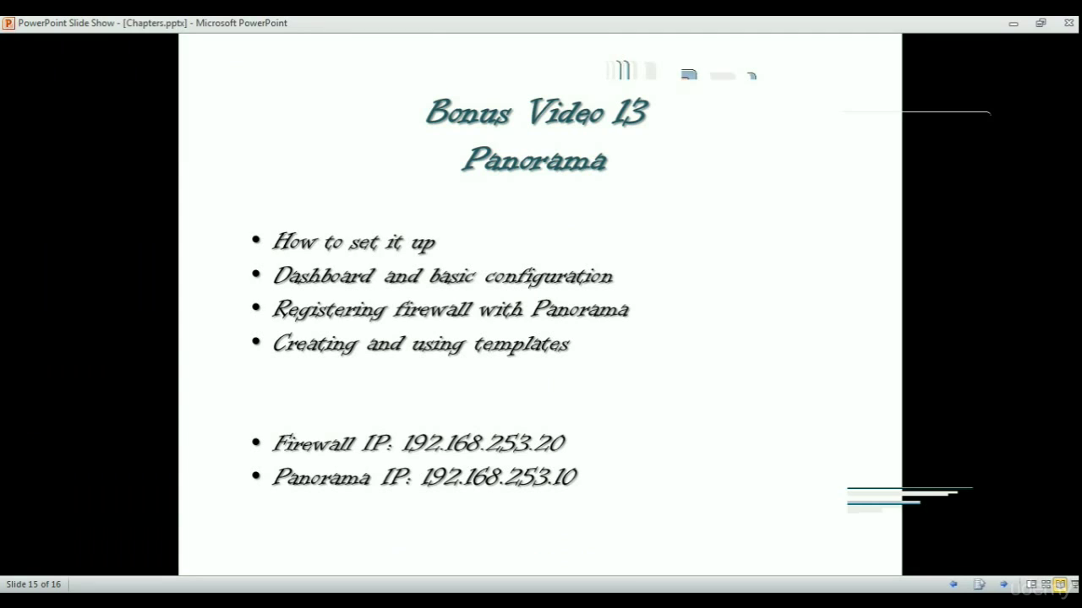
# - Check the VMnet1 adapter's IP details (192.168.253.1), then close the status and Network Connections windows
pyautogui.click(947, 601)
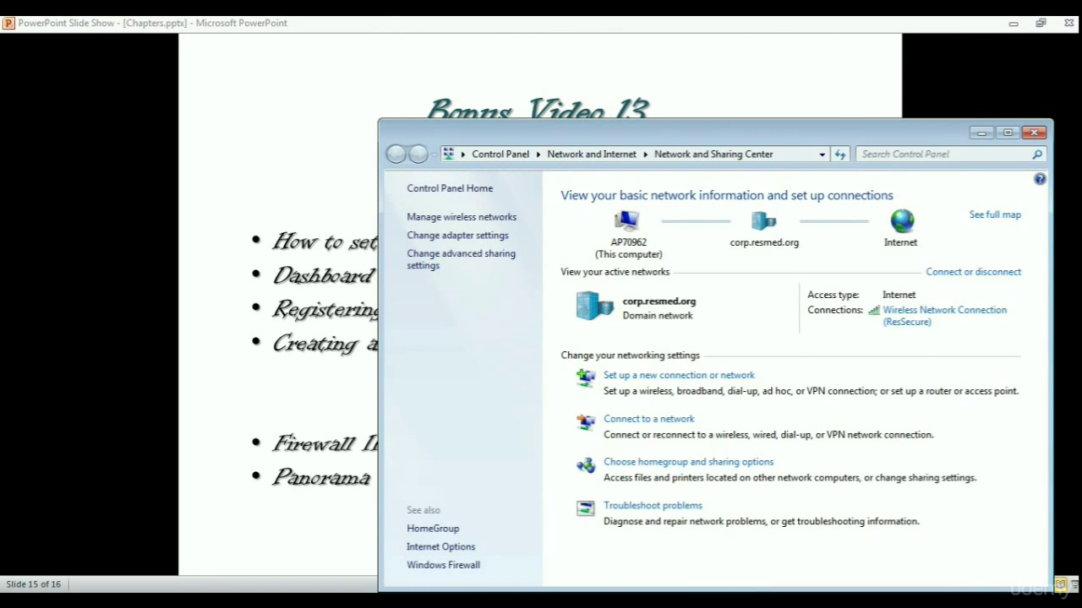
pyautogui.click(457, 234)
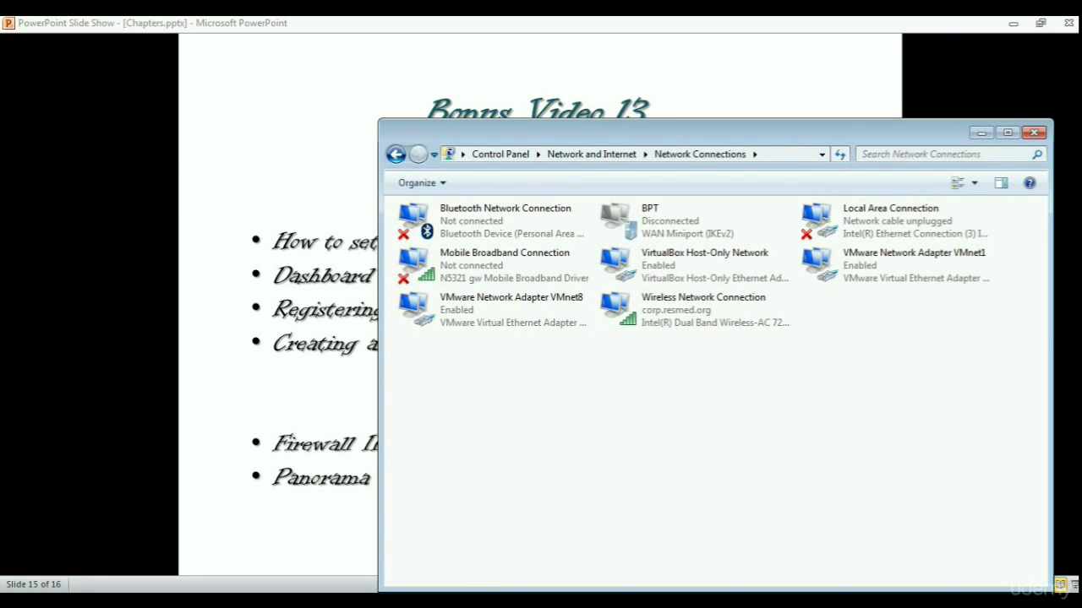
pyautogui.click(874, 264)
pyautogui.rightClick(874, 264)
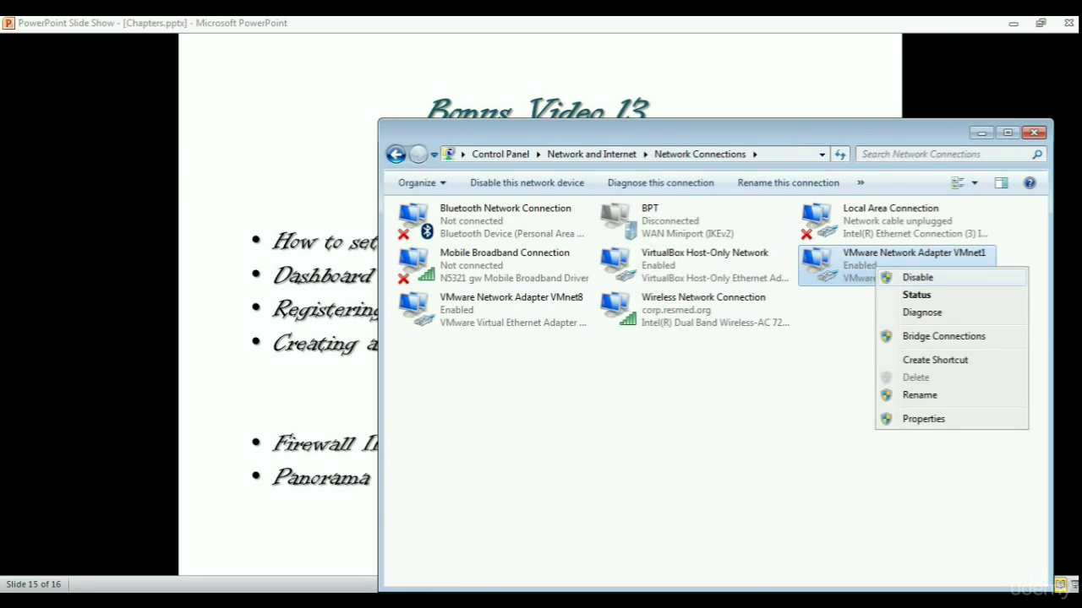
pyautogui.click(913, 294)
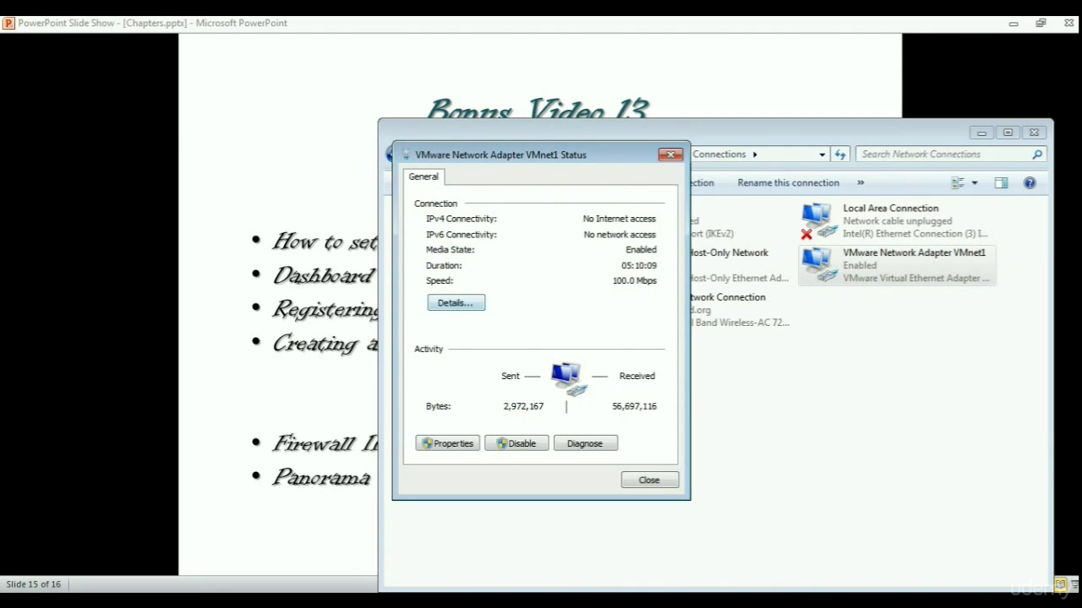
pyautogui.hotkey('alt', 'e')
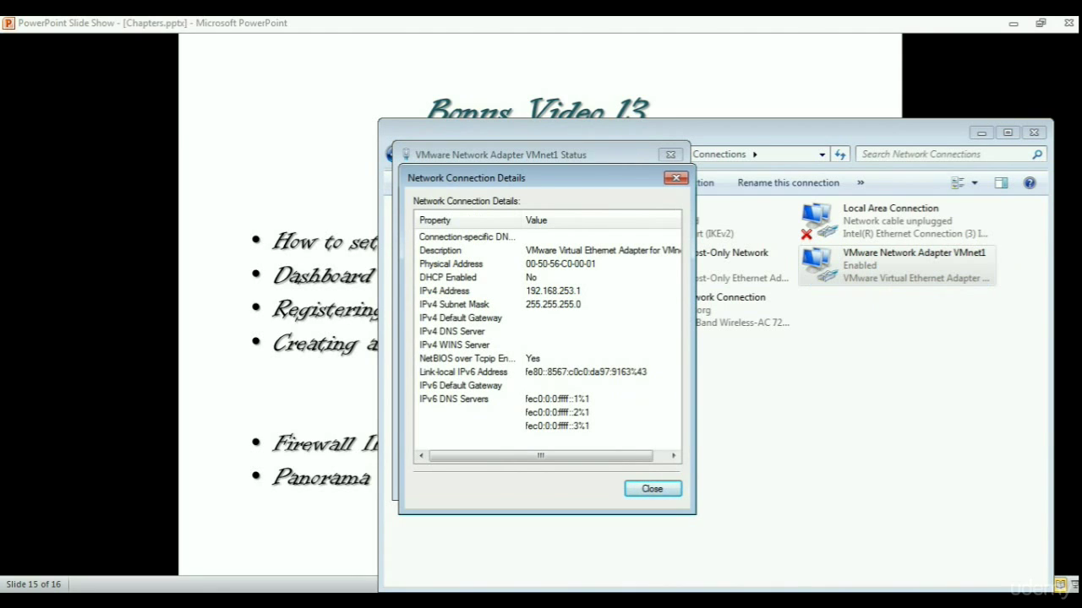
pyautogui.press('Escape')
pyautogui.press('Escape')
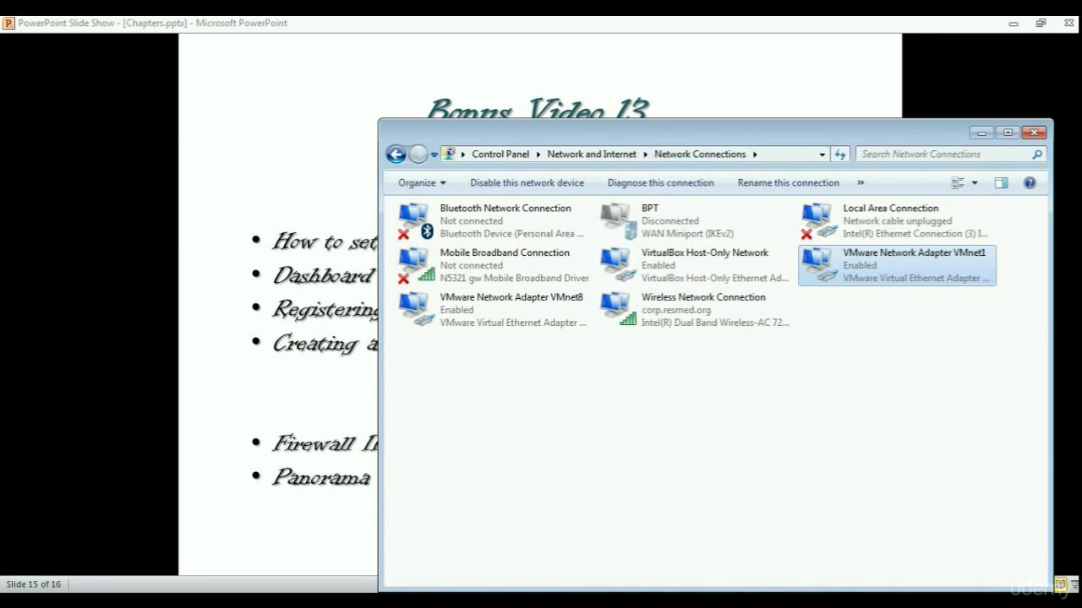
pyautogui.hotkey('alt', 'F4')
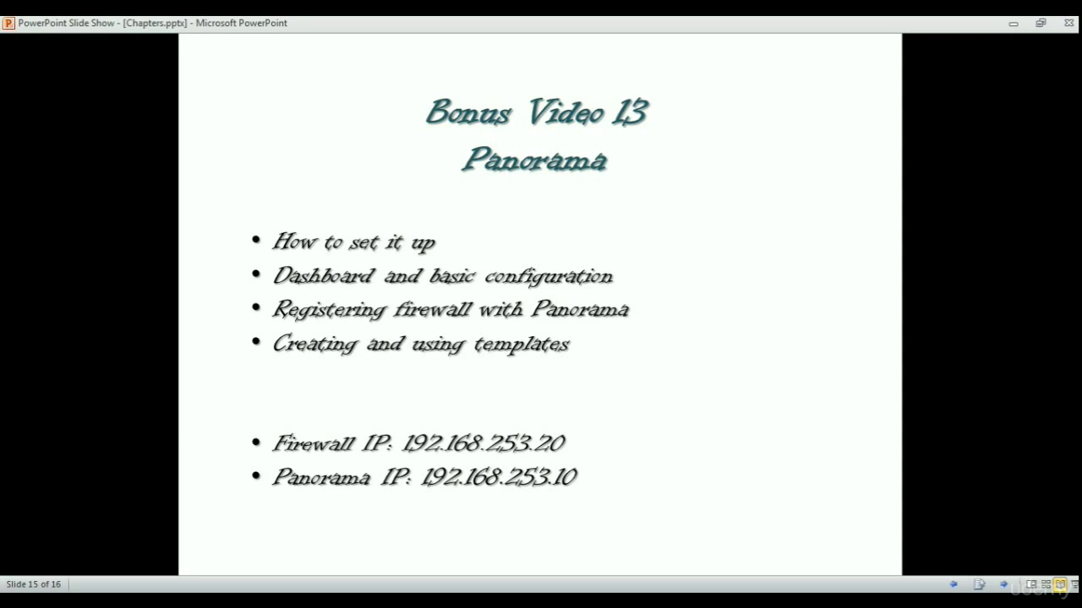
# - Log in to the PA-VM firewall console as admin and enter configuration mode
pyautogui.hotkey('alt', 'Tab')
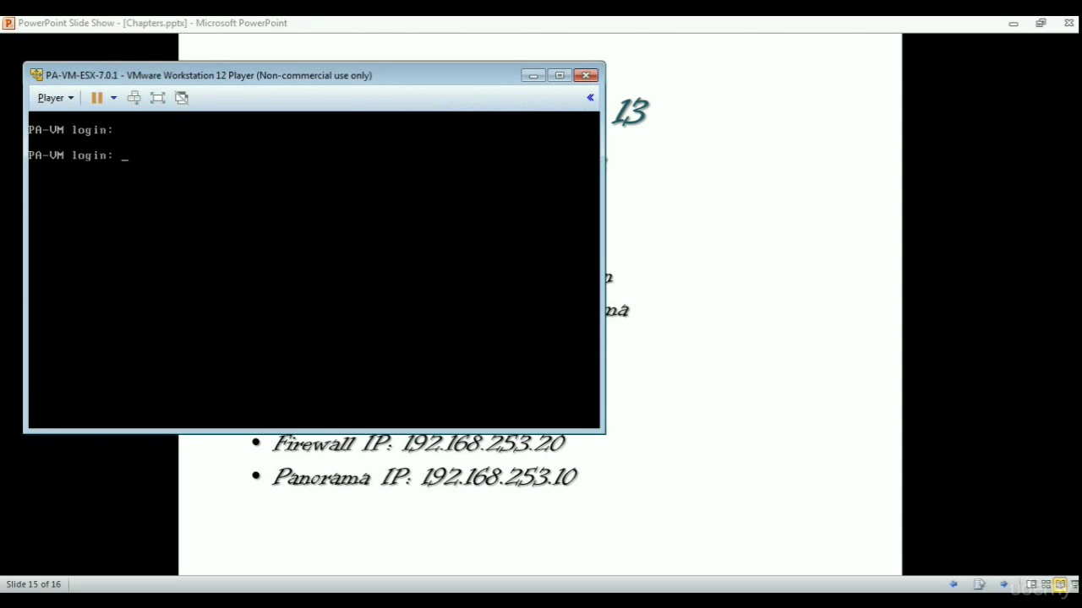
pyautogui.write('admin')
pyautogui.press('Return')
pyautogui.write('admin')
pyautogui.press('Return')
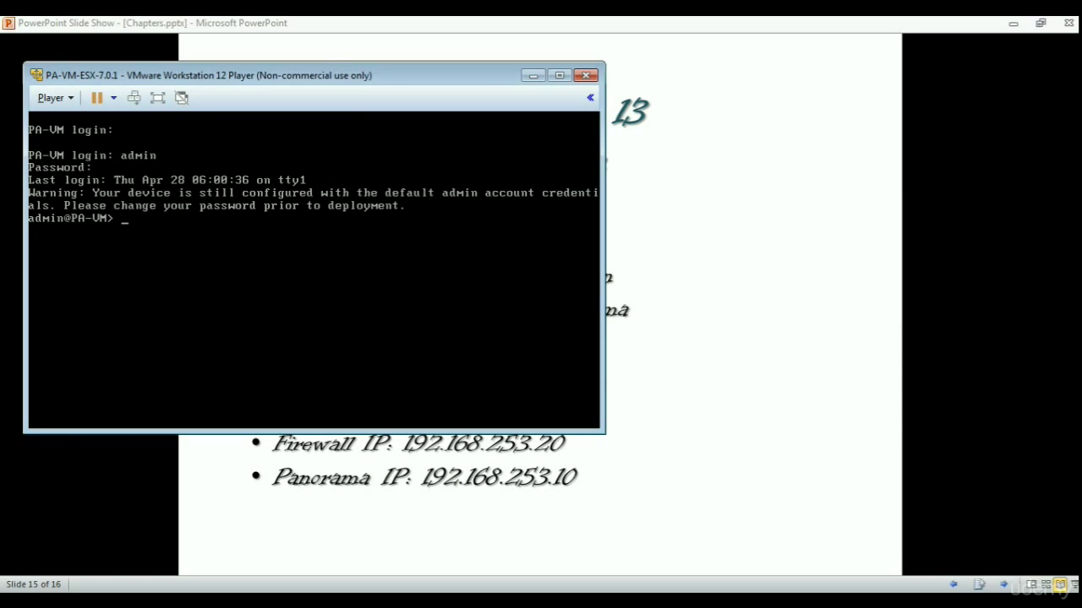
pyautogui.write('configure')
pyautogui.press('Return')
# - Explore the set deviceconfig system options with ? and Tab completion down to ip-address
pyautogui.write('set dev')
pyautogui.press('Tab')
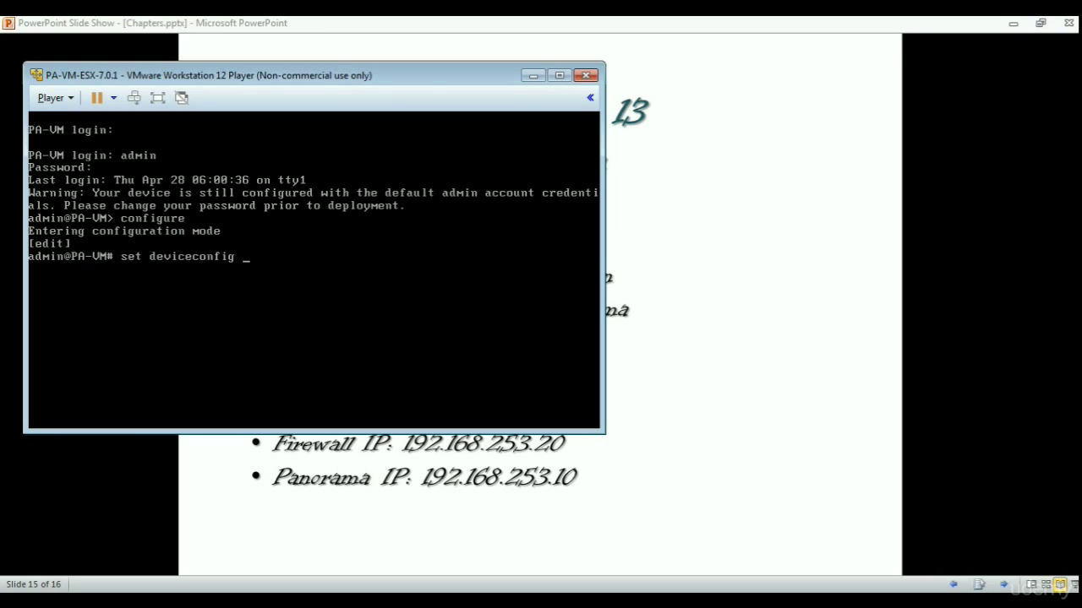
pyautogui.press('?')
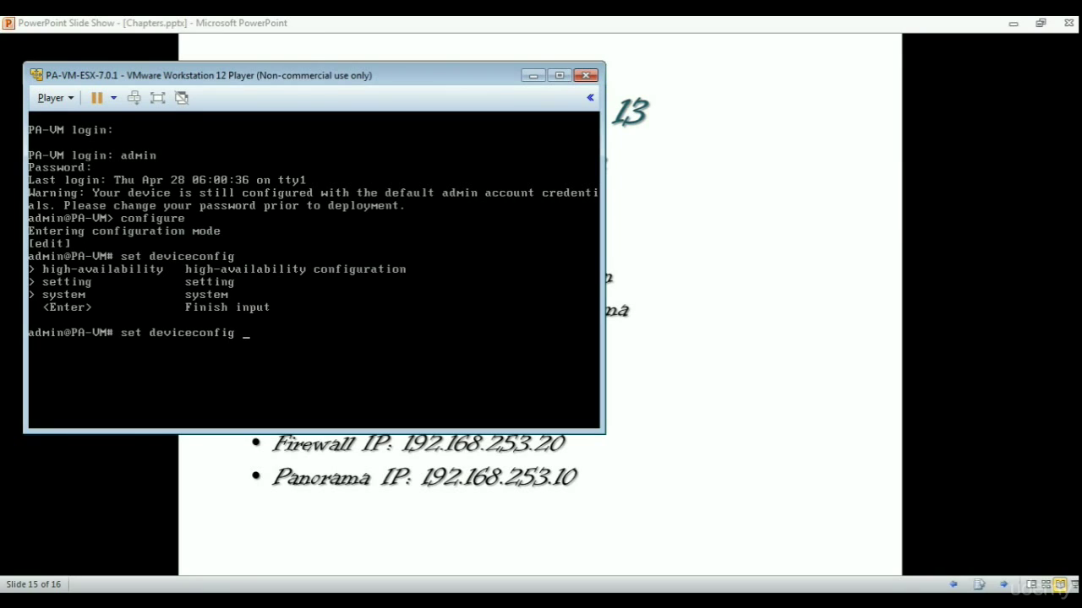
pyautogui.write('system')
pyautogui.press('?')
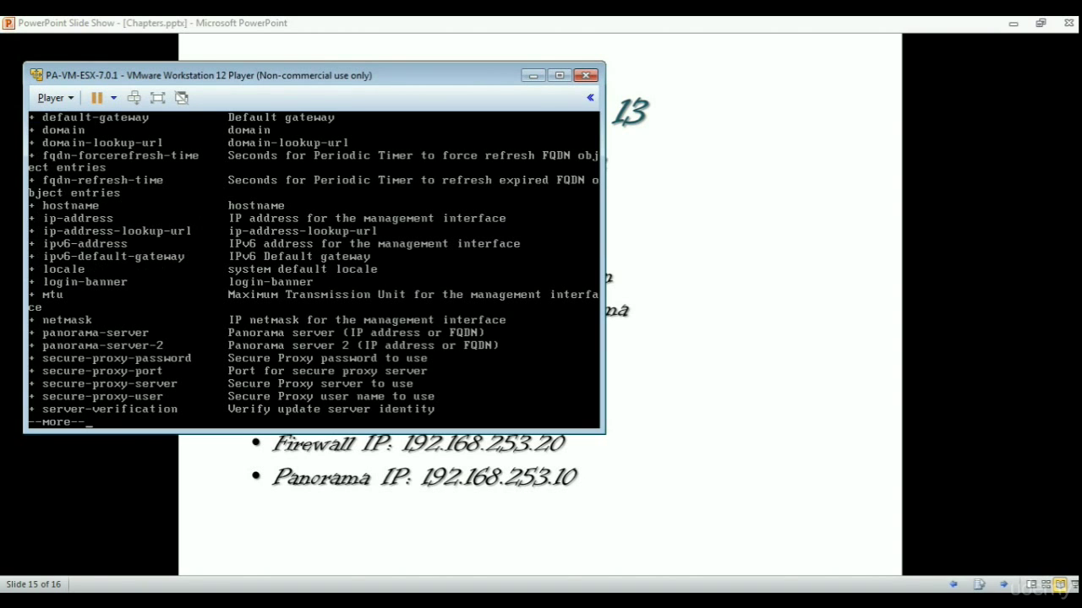
pyautogui.press('space')
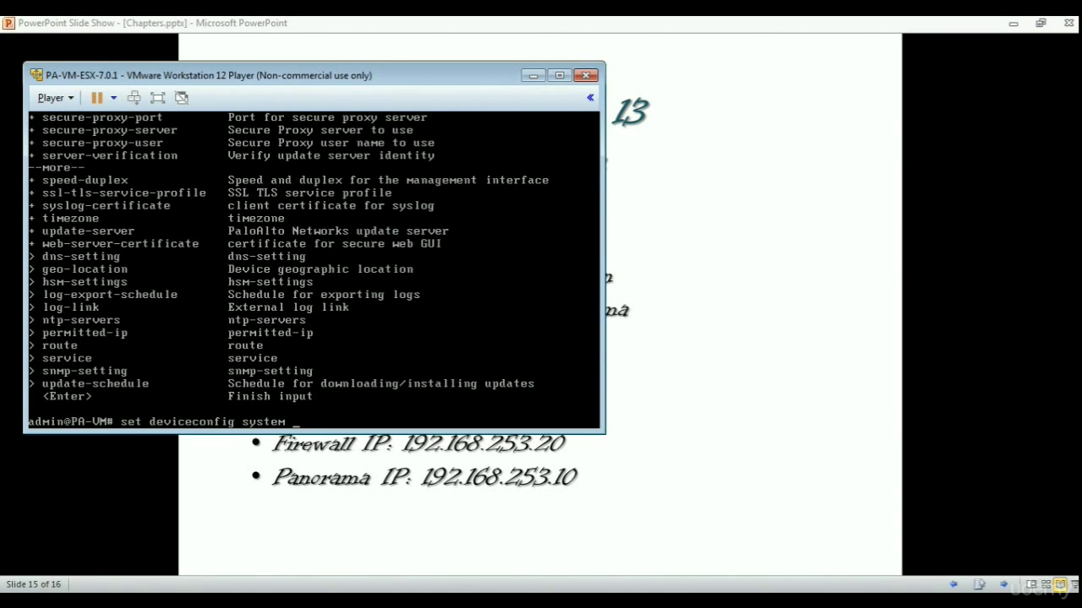
pyautogui.write('ip')
pyautogui.press('?')
pyautogui.press('?')
pyautogui.press('Tab')
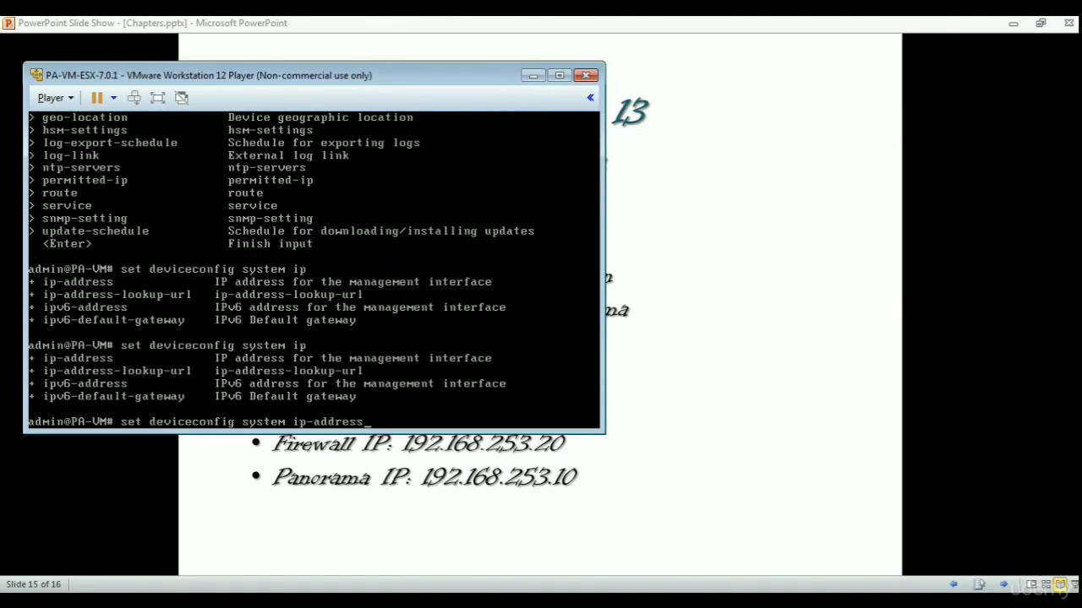
# - Draft ip-address 192.168.253.20 netmask 255.255.255.0, erase it, and switch to the Panorama console
pyautogui.write('192.168.253.20 netmask m')
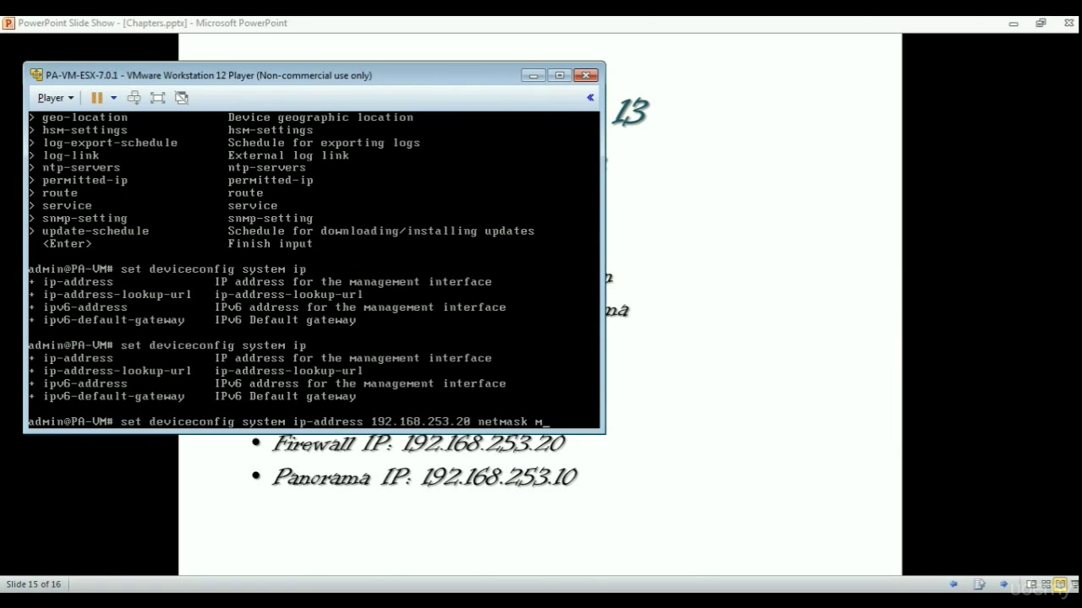
pyautogui.press('BackSpace')
pyautogui.write('255.255.255.0')
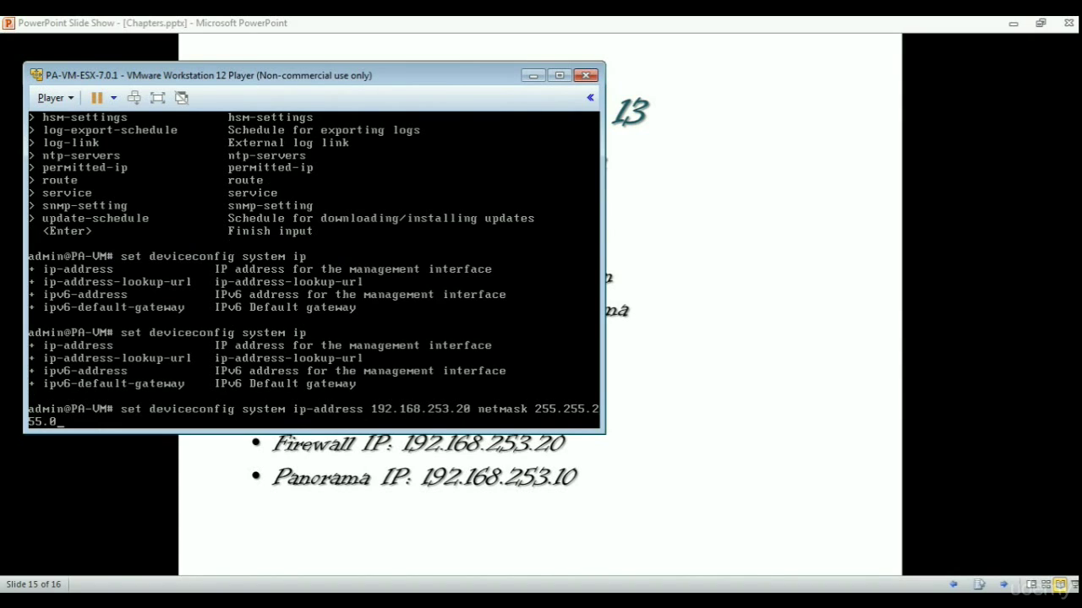
pyautogui.press('BackSpace')
pyautogui.press('BackSpace')
pyautogui.press('BackSpace')
pyautogui.press('BackSpace')
pyautogui.press('BackSpace')
pyautogui.press('BackSpace')
pyautogui.press('BackSpace')
pyautogui.press('BackSpace')
pyautogui.press('BackSpace')
pyautogui.press('BackSpace')
pyautogui.press('BackSpace')
pyautogui.press('BackSpace')
pyautogui.press('BackSpace')
pyautogui.press('BackSpace')
pyautogui.press('BackSpace')
pyautogui.press('BackSpace')
pyautogui.press('BackSpace')
pyautogui.press('BackSpace')
pyautogui.press('BackSpace')
pyautogui.press('BackSpace')
pyautogui.press('BackSpace')
pyautogui.press('BackSpace')
pyautogui.press('BackSpace')
pyautogui.press('BackSpace')
pyautogui.press('BackSpace')
pyautogui.press('BackSpace')
pyautogui.press('BackSpace')
pyautogui.press('BackSpace')
pyautogui.press('BackSpace')
pyautogui.press('BackSpace')
pyautogui.press('BackSpace')
pyautogui.press('BackSpace')
pyautogui.press('BackSpace')
pyautogui.press('BackSpace')
pyautogui.press('BackSpace')
pyautogui.press('BackSpace')
pyautogui.press('BackSpace')
pyautogui.press('BackSpace')
pyautogui.press('BackSpace')
pyautogui.press('BackSpace')
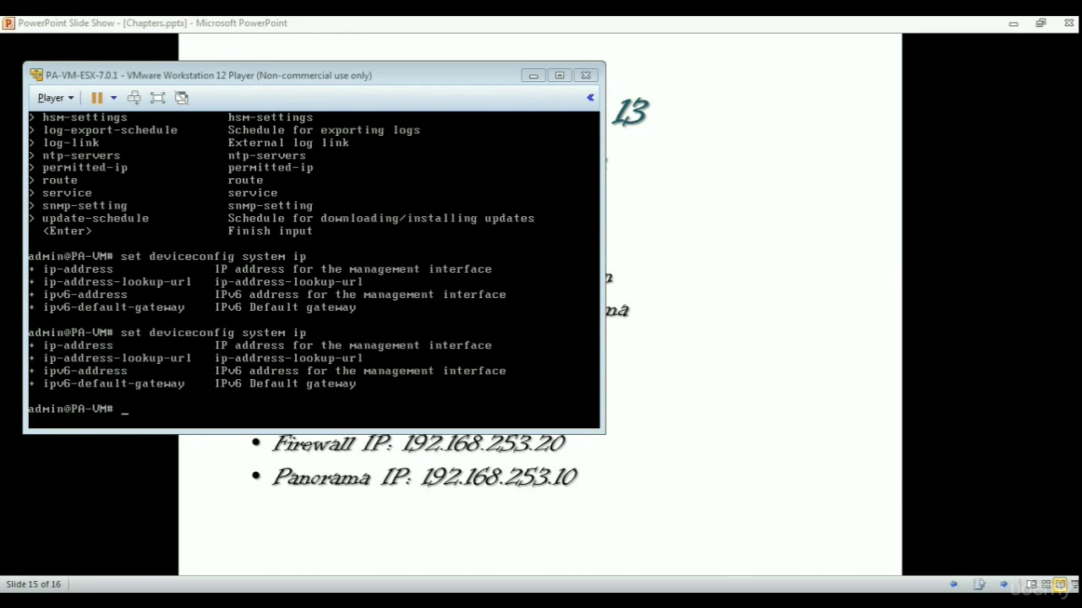
pyautogui.hotkey('alt', 'Tab')
# - Log in to Panorama as admin, retrying after the failed attempt, and enter configuration mode
pyautogui.write('admin')
pyautogui.press('Return')
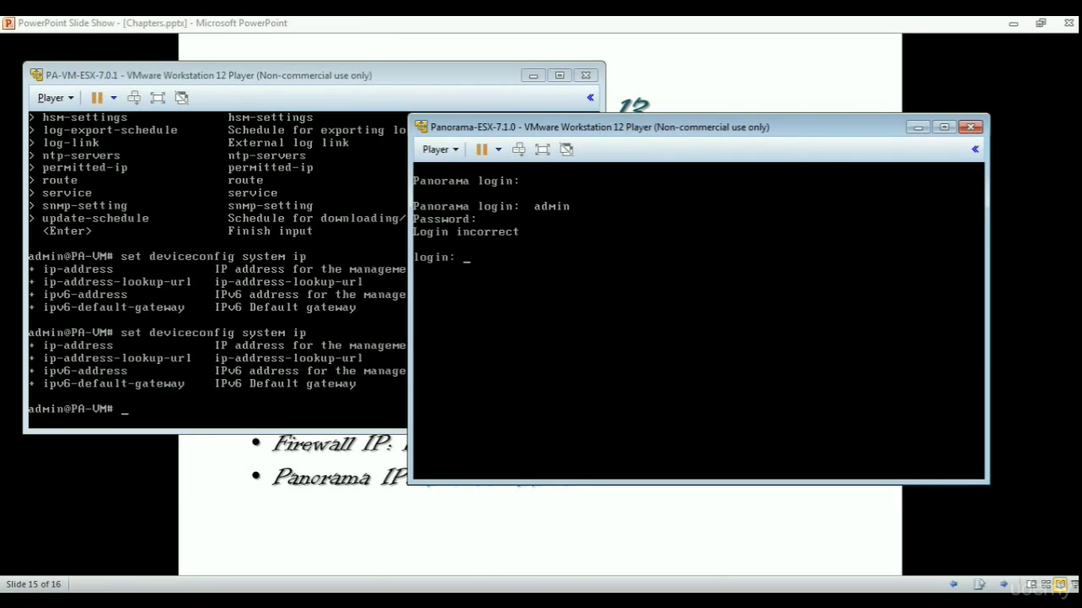
pyautogui.write('admin')
pyautogui.press('Return')
pyautogui.press('Return')
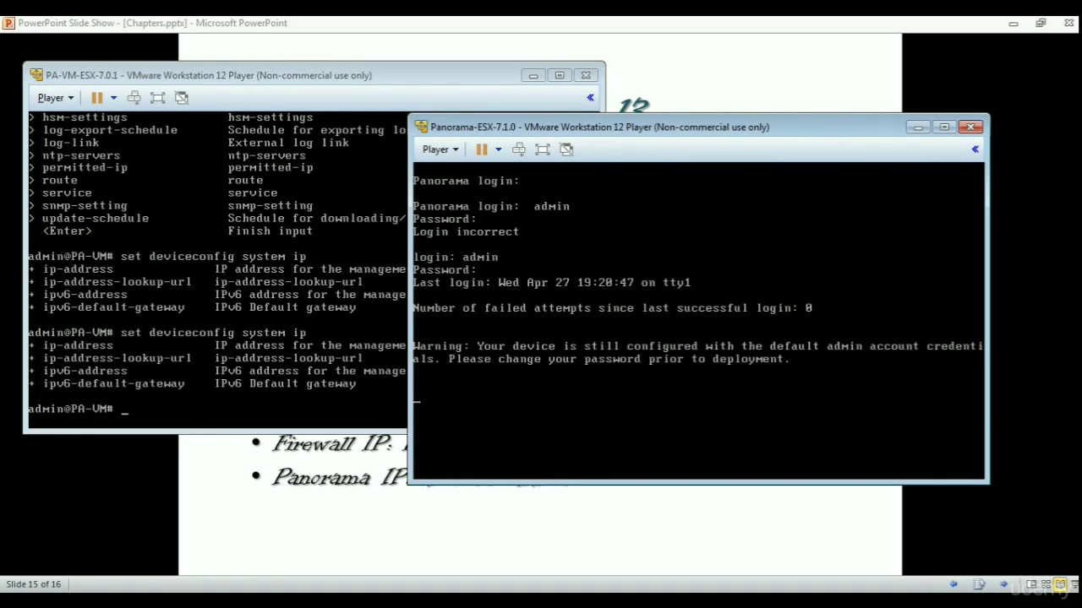
pyautogui.press('Return')
pyautogui.write('configure')
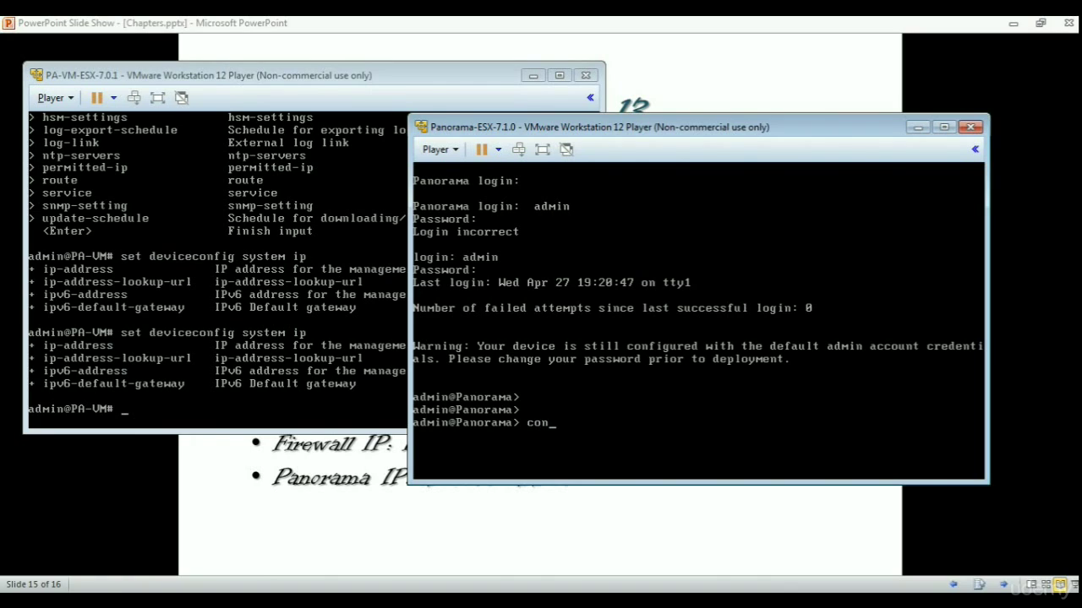
pyautogui.press('Return')
pyautogui.press('Return')
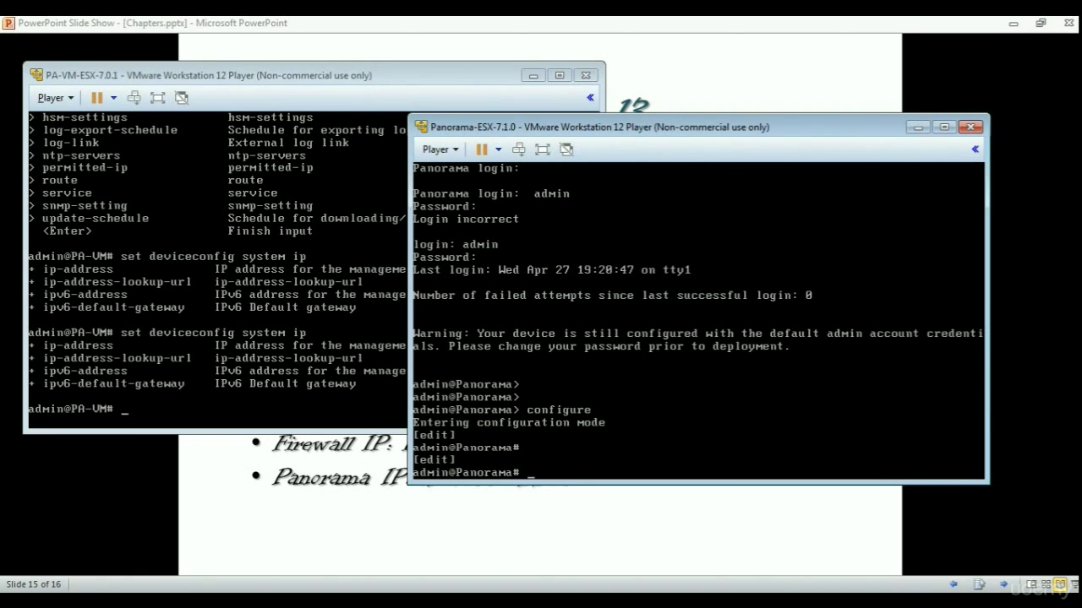
# - Build set deviceconfig system ip-address with Tab completion, then clear the unfinished line
pyautogui.write('set device')
pyautogui.press('Tab')
pyautogui.press('Tab')
pyautogui.write('config system')
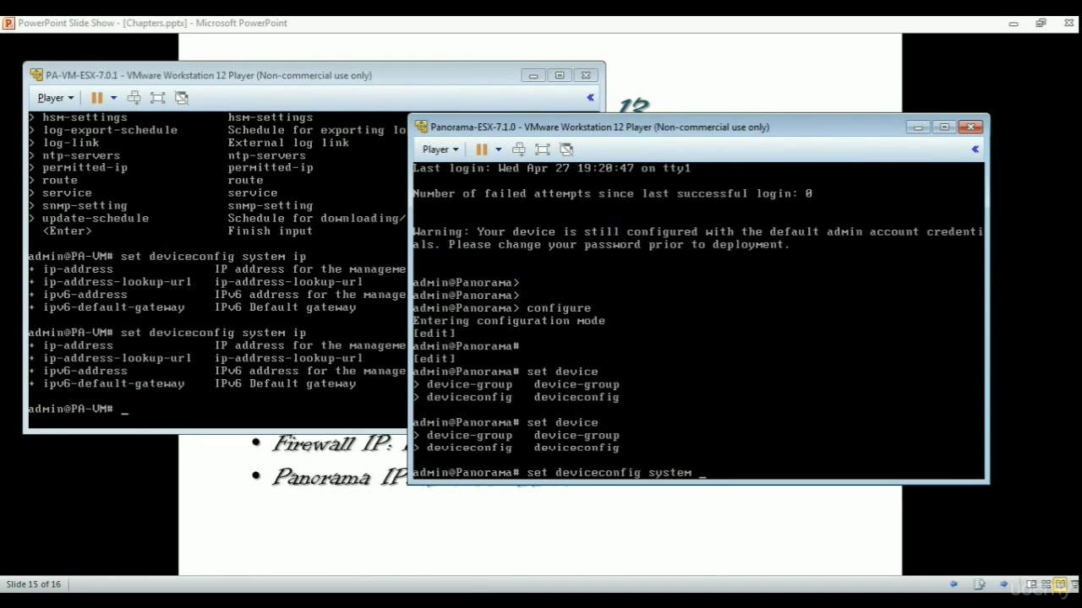
pyautogui.write('-address')
pyautogui.press('BackSpace')
pyautogui.press('BackSpace')
pyautogui.press('BackSpace')
pyautogui.press('BackSpace')
pyautogui.press('BackSpace')
pyautogui.press('BackSpace')
pyautogui.press('BackSpace')
pyautogui.press('BackSpace')
pyautogui.press('BackSpace')
pyautogui.press('BackSpace')
pyautogui.press('BackSpace')
pyautogui.press('BackSpace')
pyautogui.press('BackSpace')
pyautogui.press('BackSpace')
pyautogui.press('BackSpace')
pyautogui.press('BackSpace')
pyautogui.press('BackSpace')
pyautogui.press('BackSpace')
pyautogui.press('BackSpace')
pyautogui.press('BackSpace')
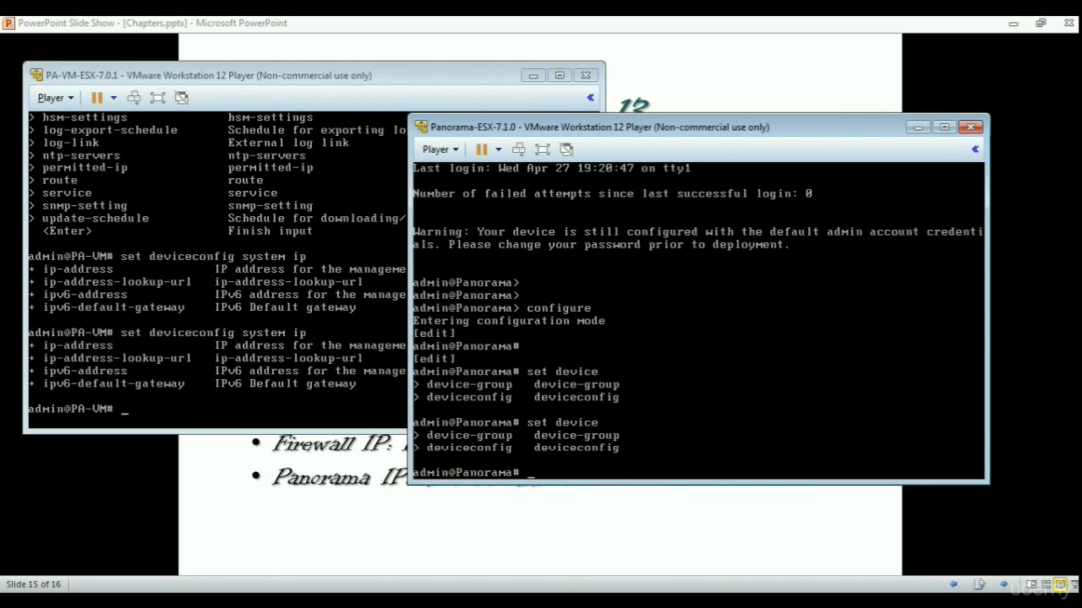
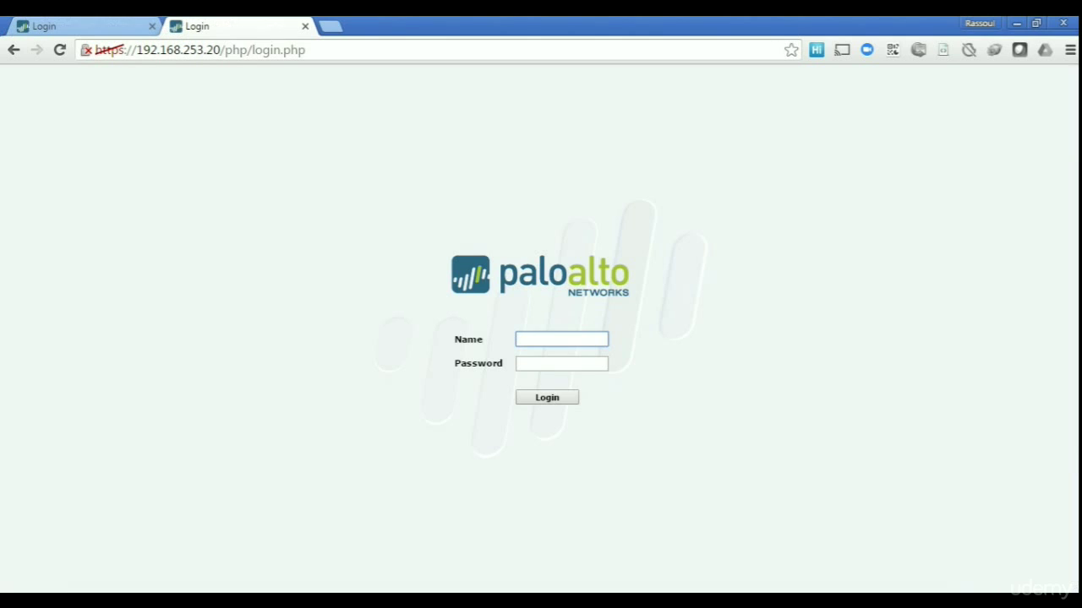
# - Log in to Panorama at 192.168.253.10 as administrator and dismiss the default-credentials warning
pyautogui.hotkey('ctrl', '1')
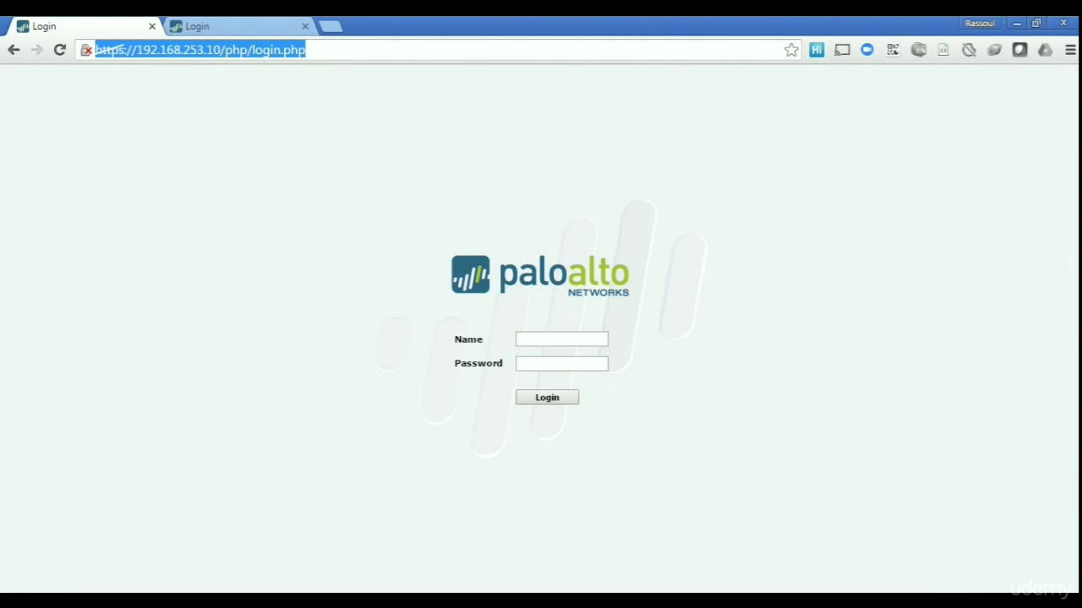
pyautogui.click(561, 339)
pyautogui.write('admin')
pyautogui.press('Tab')
pyautogui.write('admin')
pyautogui.press('Return')
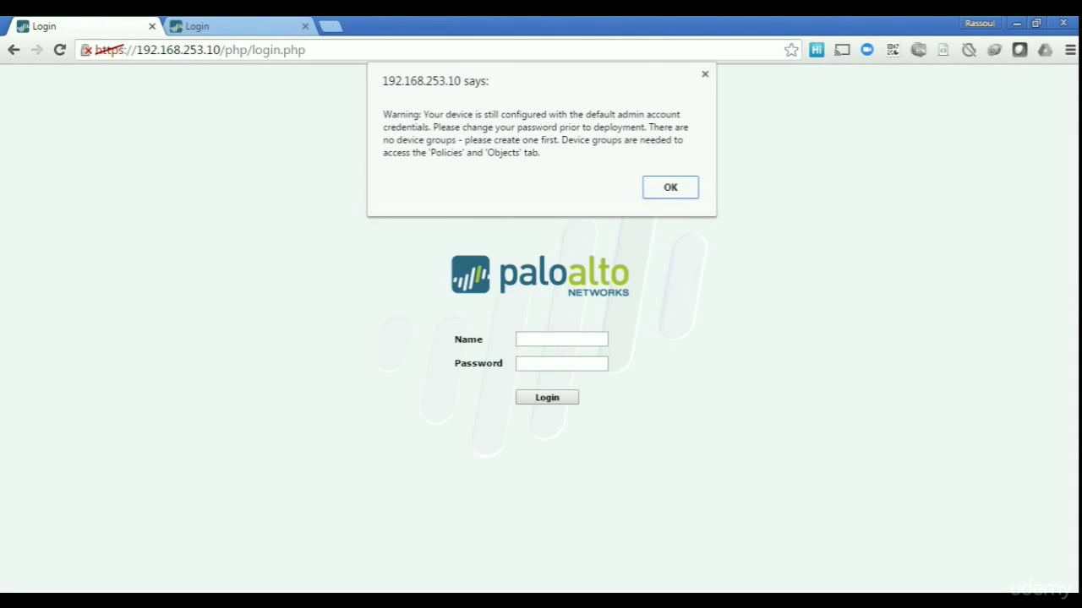
pyautogui.press('Return')
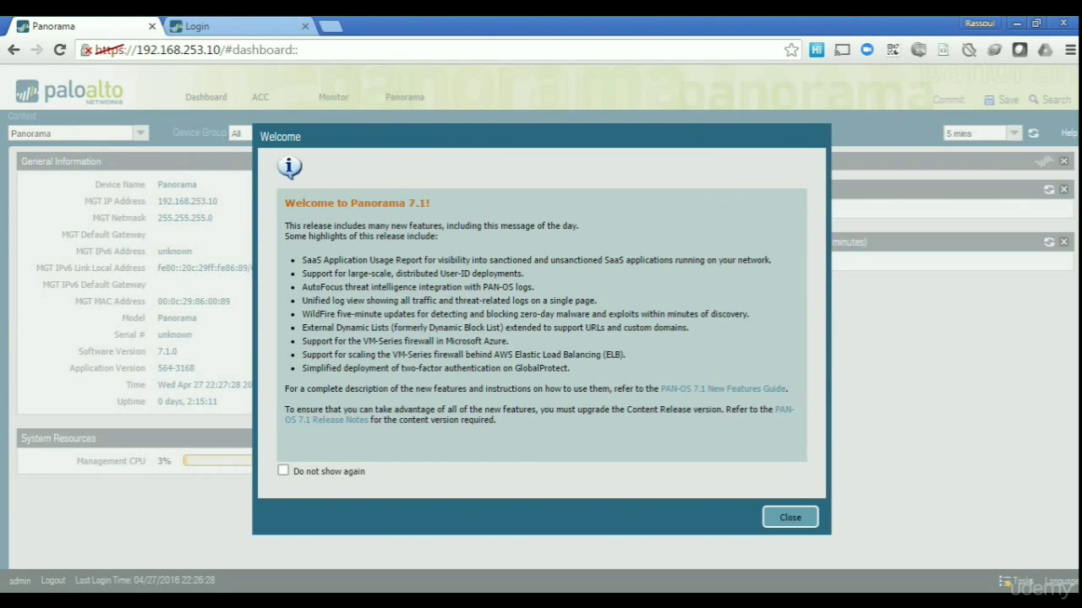
# - Close Panorama's welcome message and log in to the firewall tab with the administrator credentials
pyautogui.press('Escape')
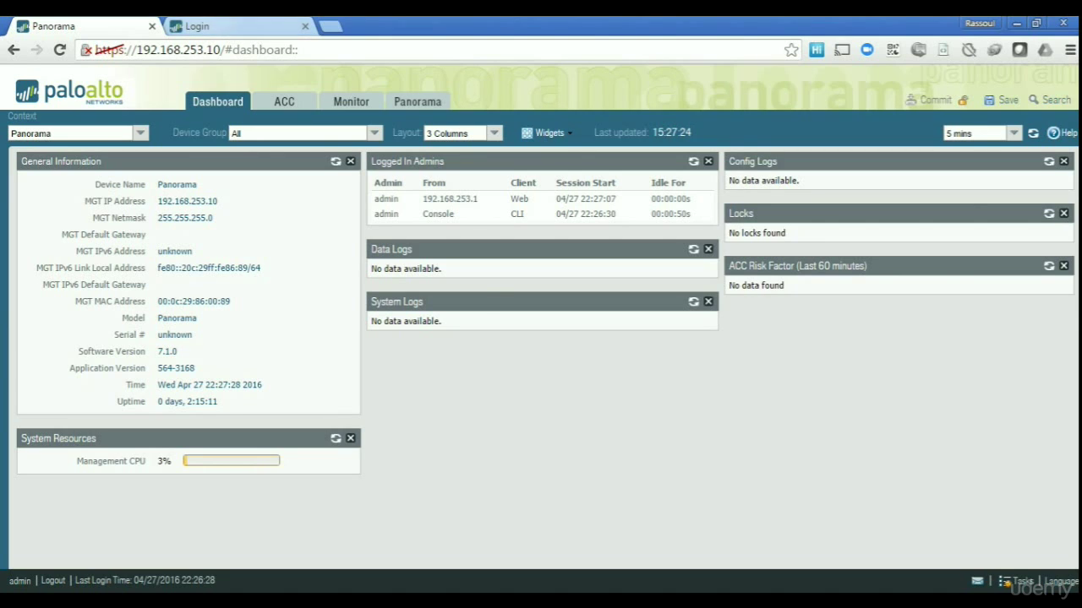
pyautogui.click(228, 26)
pyautogui.write('admin')
pyautogui.press('Tab')
pyautogui.write('admin')
pyautogui.press('Return')
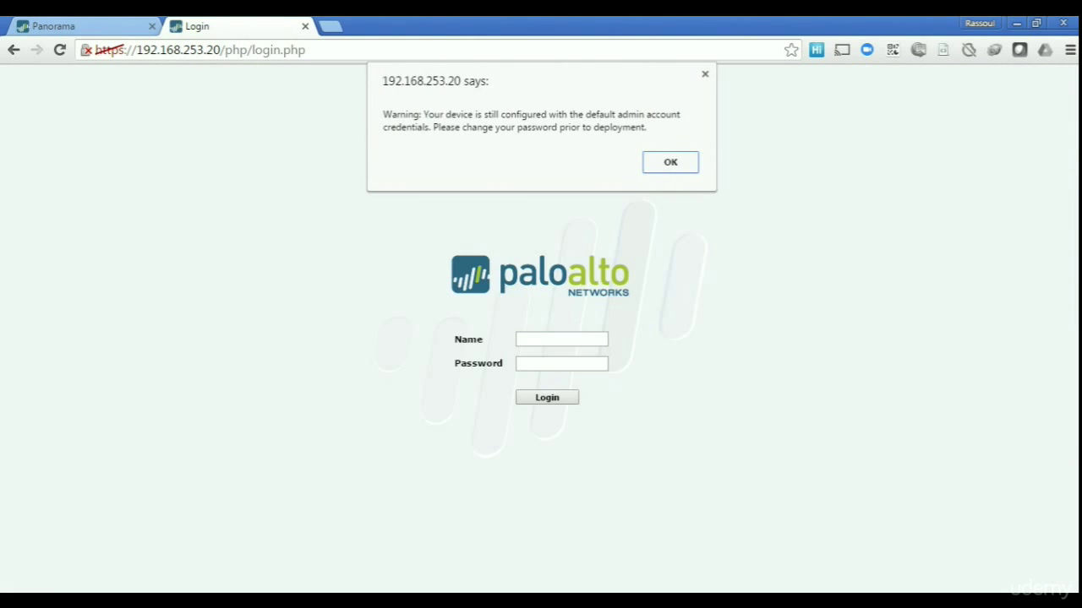
# - Dismiss the firewall's default-credentials warning and compare the PA-VM and Panorama dashboards
pyautogui.press('Return')
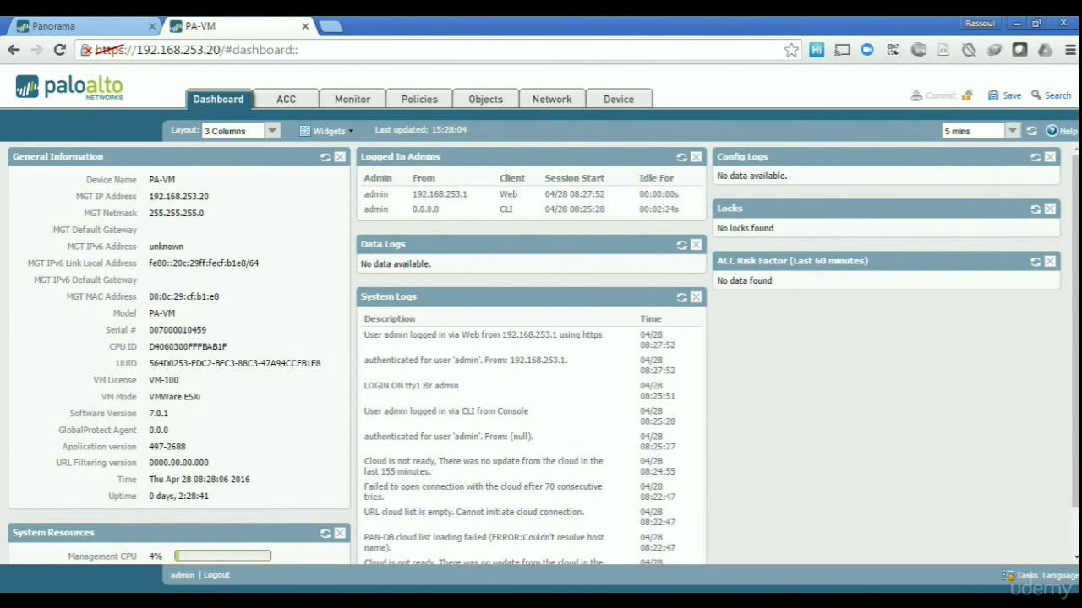
pyautogui.hotkey('ctrl', 'shift', 'Tab')
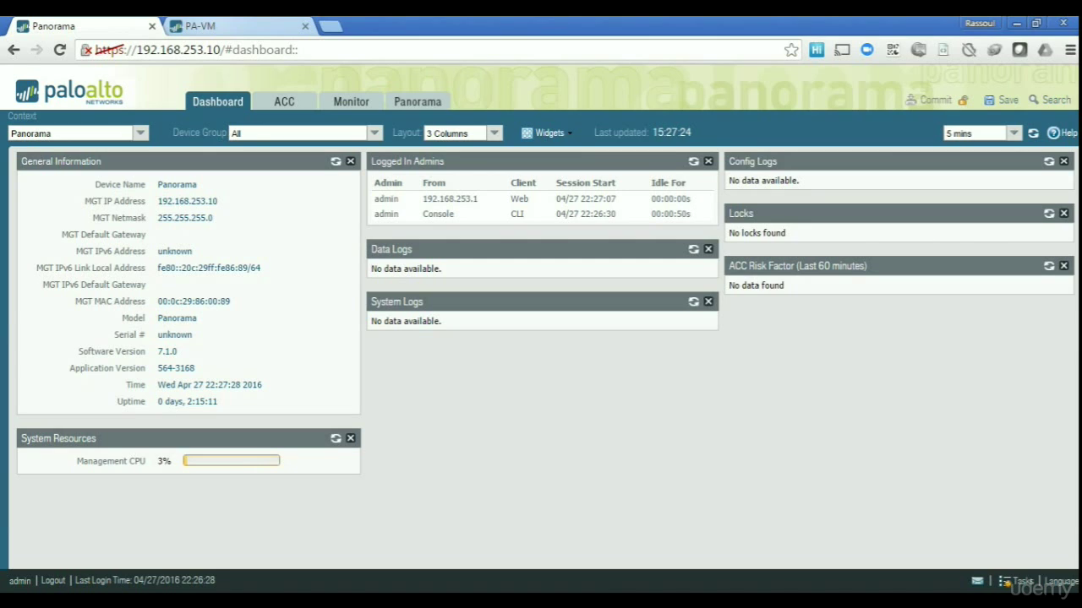
pyautogui.hotkey('ctrl', 'Tab')
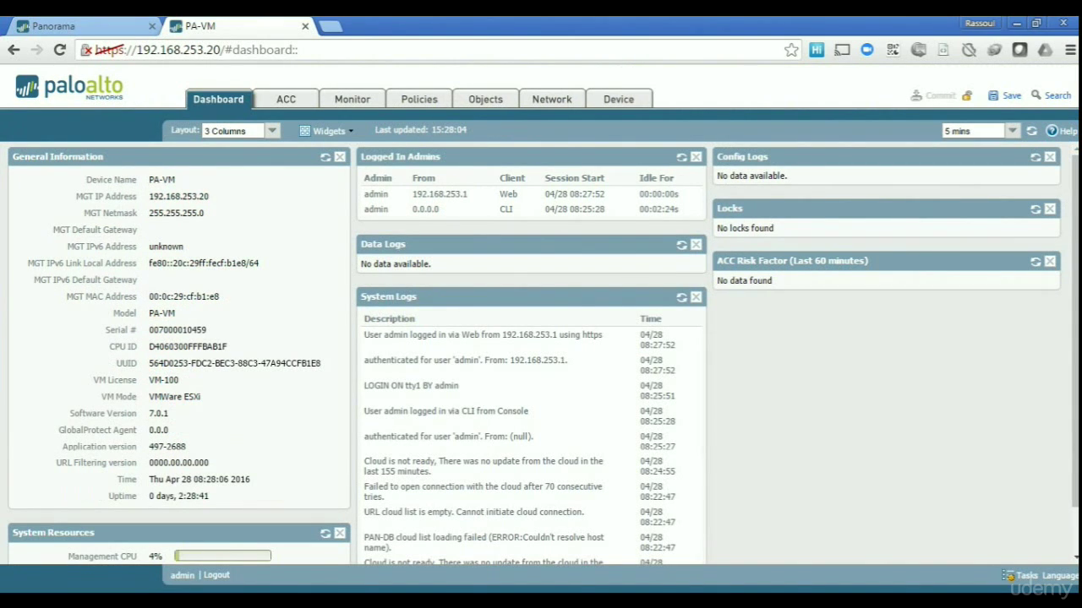
pyautogui.hotkey('ctrl', 'Tab')
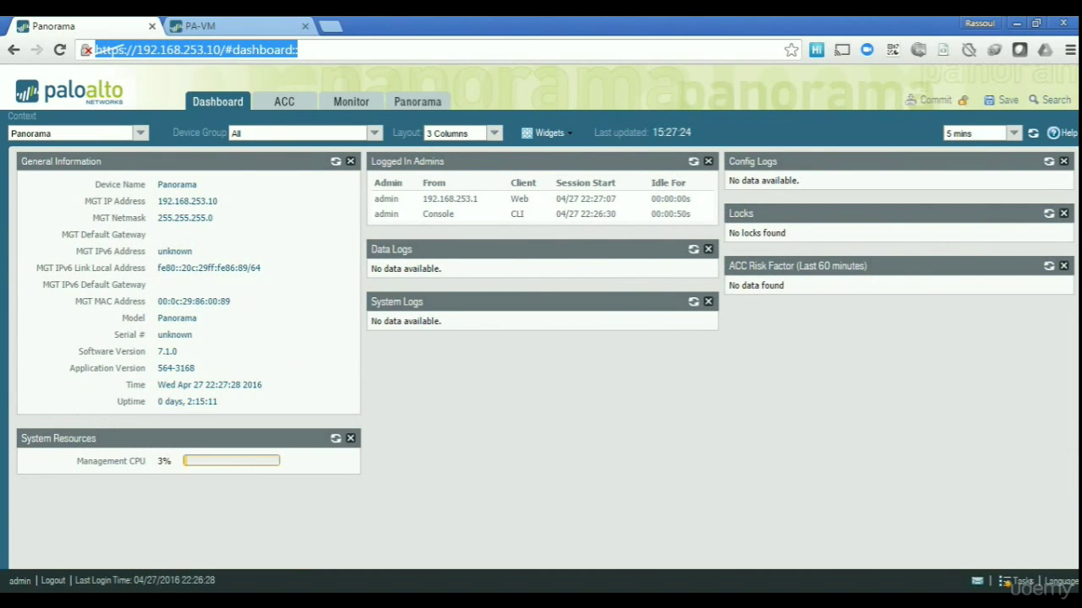
pyautogui.hotkey('ctrl', 'Tab')
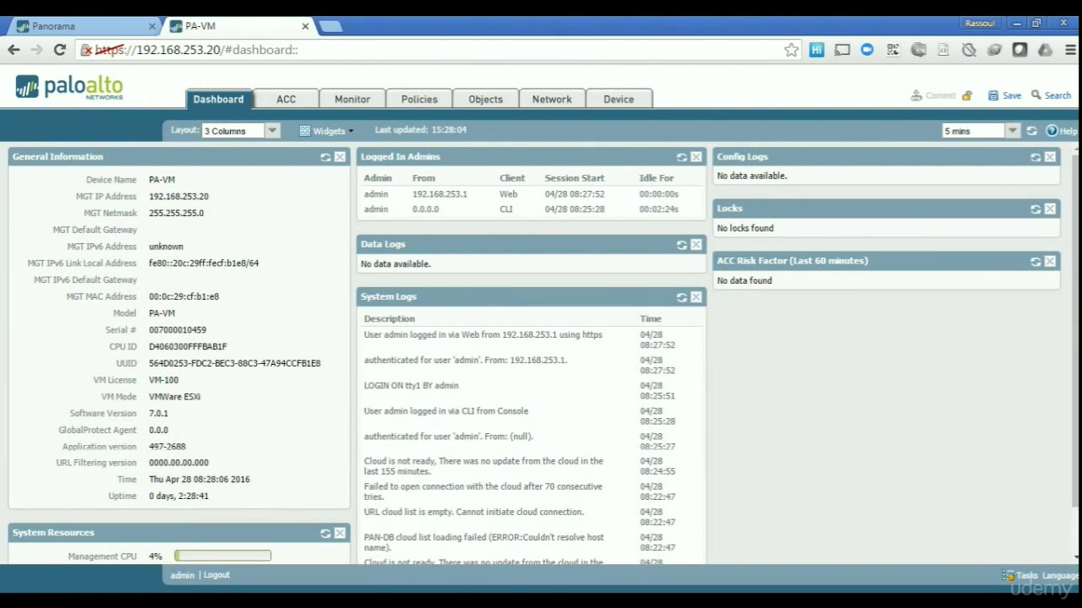
pyautogui.hotkey('ctrl', 'Tab')
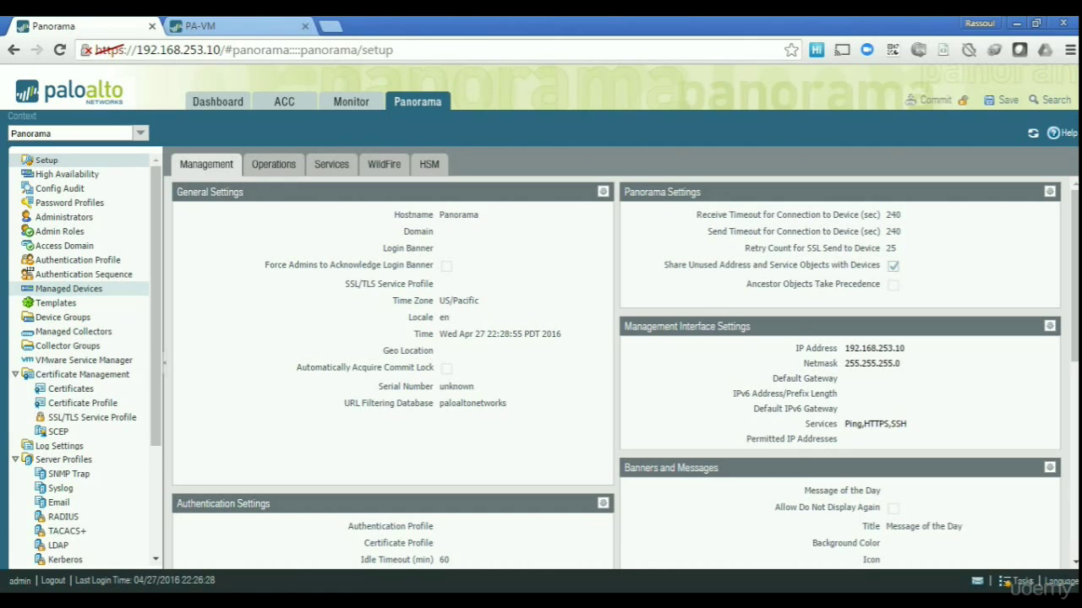
# - Open Panorama > Managed Devices and start adding a device, then go to the PA-VM dashboard
pyautogui.click(68, 288)
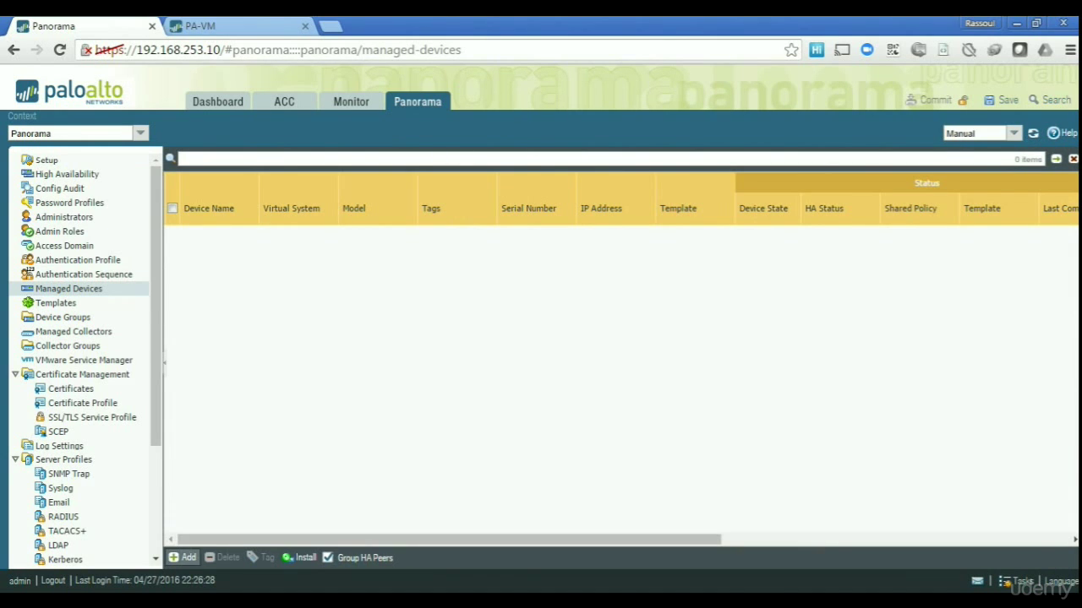
pyautogui.click(183, 558)
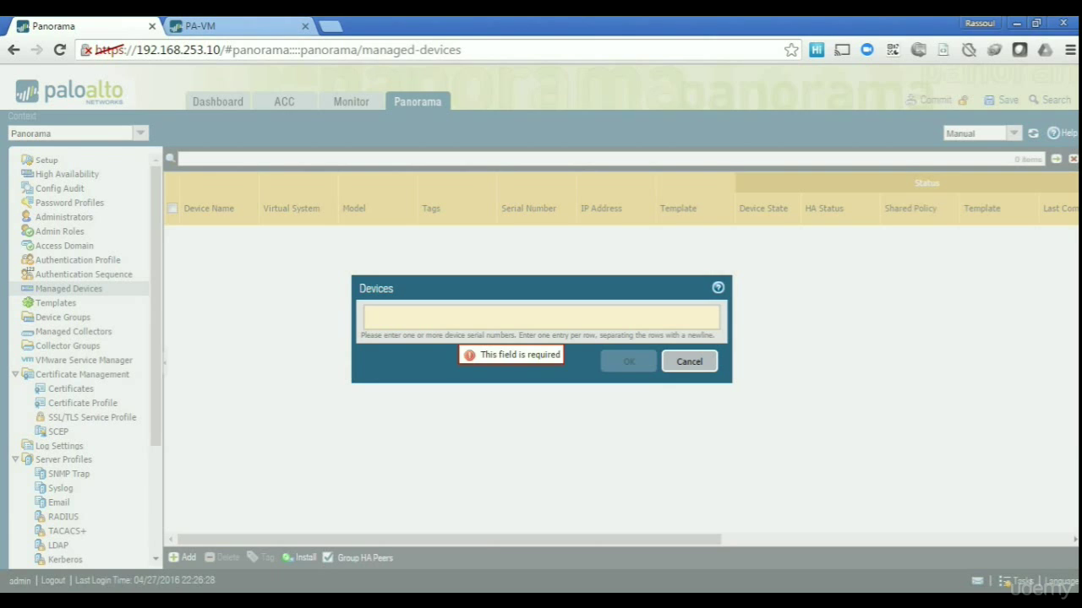
pyautogui.hotkey('ctrl', 'Tab')
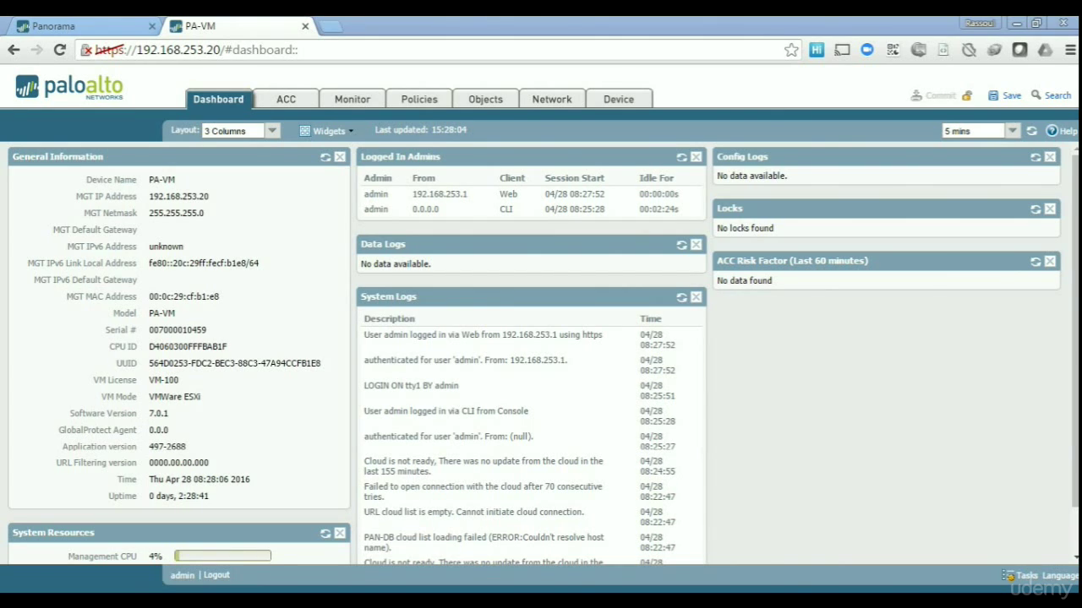
pyautogui.doubleClick(177, 330)
pyautogui.hotkey('ctrl', 'c')
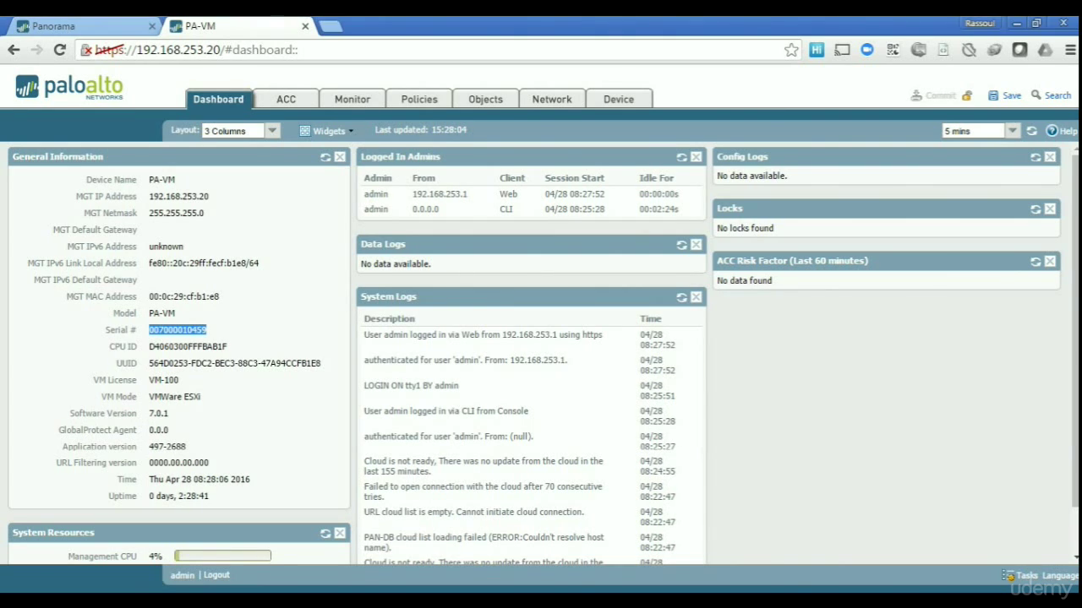
pyautogui.hotkey('ctrl', 'shift', 'Tab')
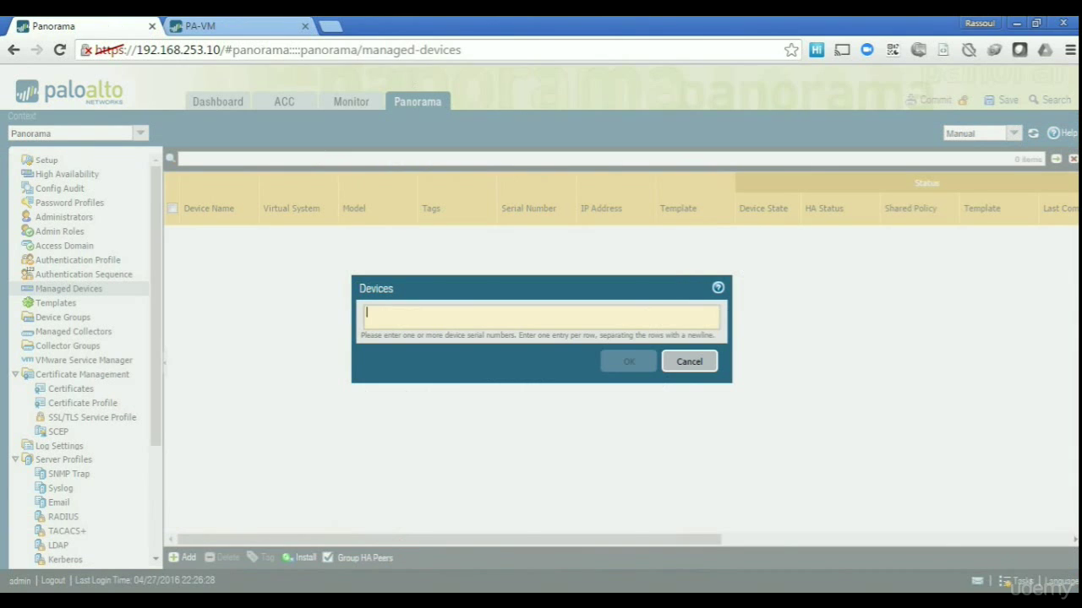
pyautogui.hotkey('ctrl', 'v')
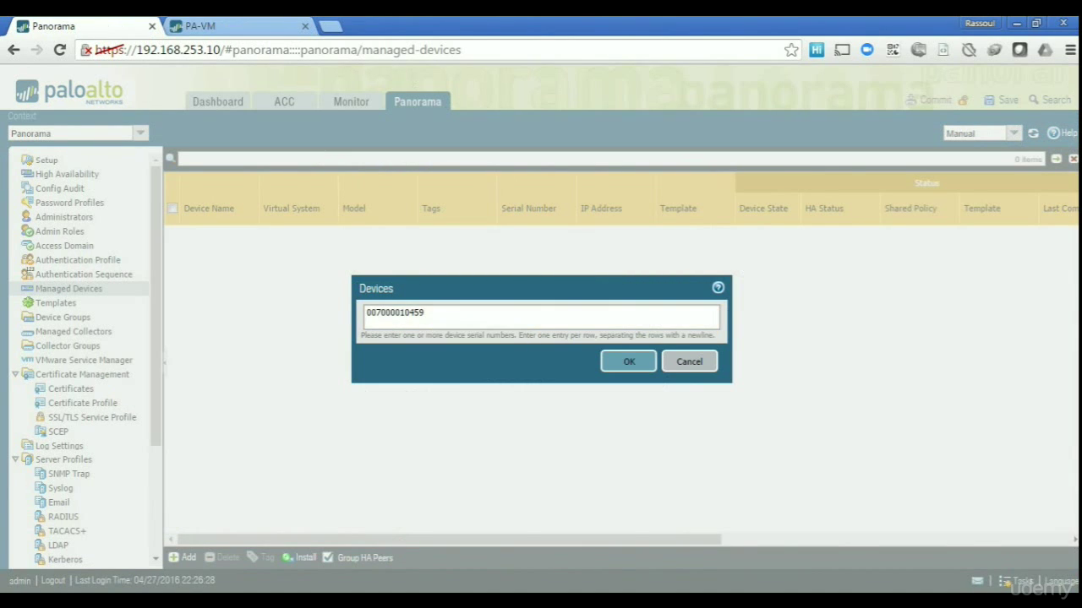
pyautogui.press('Return')
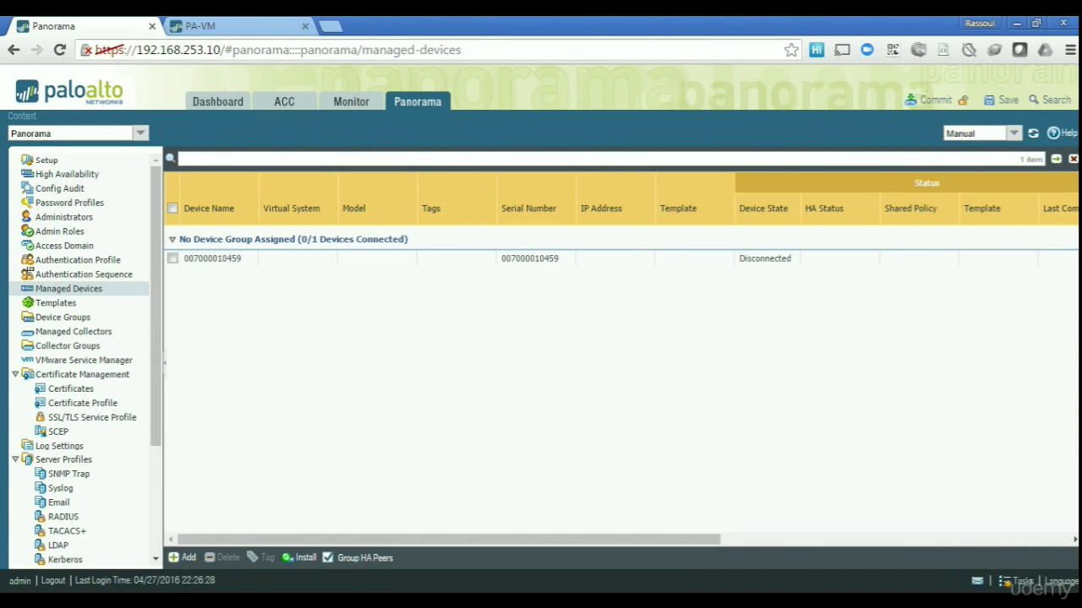
# - Set the firewall's Panorama server to 192.168.253.10 in Device > Setup > Management
pyautogui.click(220, 27)
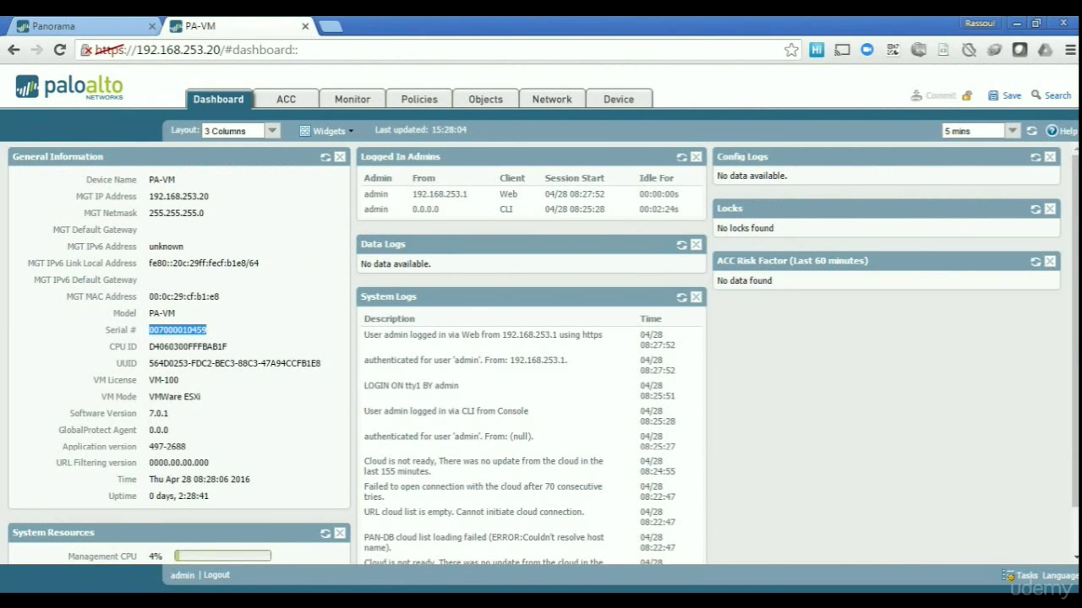
pyautogui.click(618, 99)
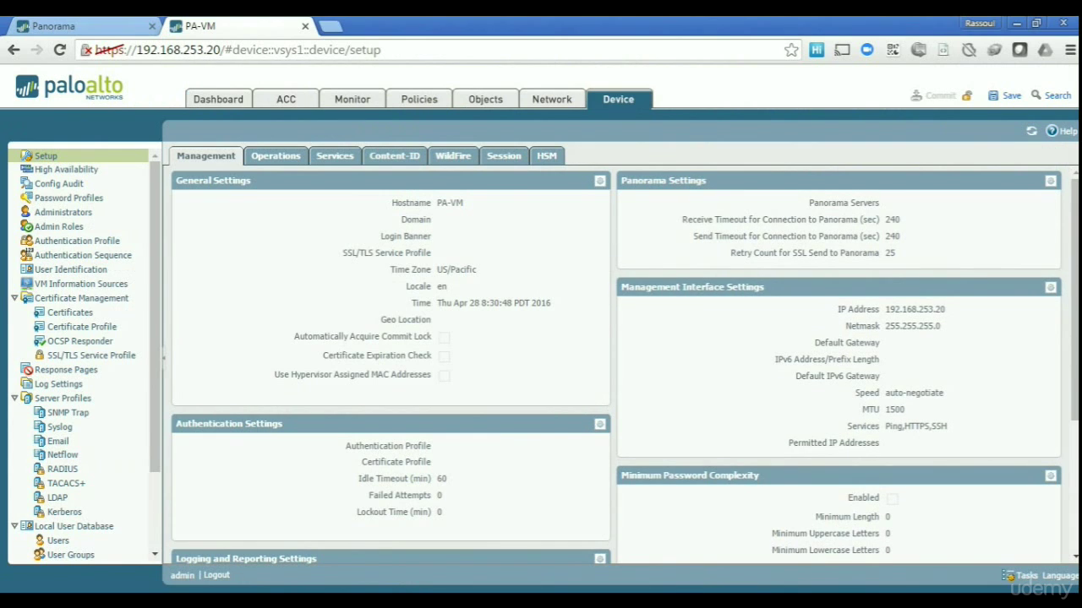
pyautogui.click(1050, 181)
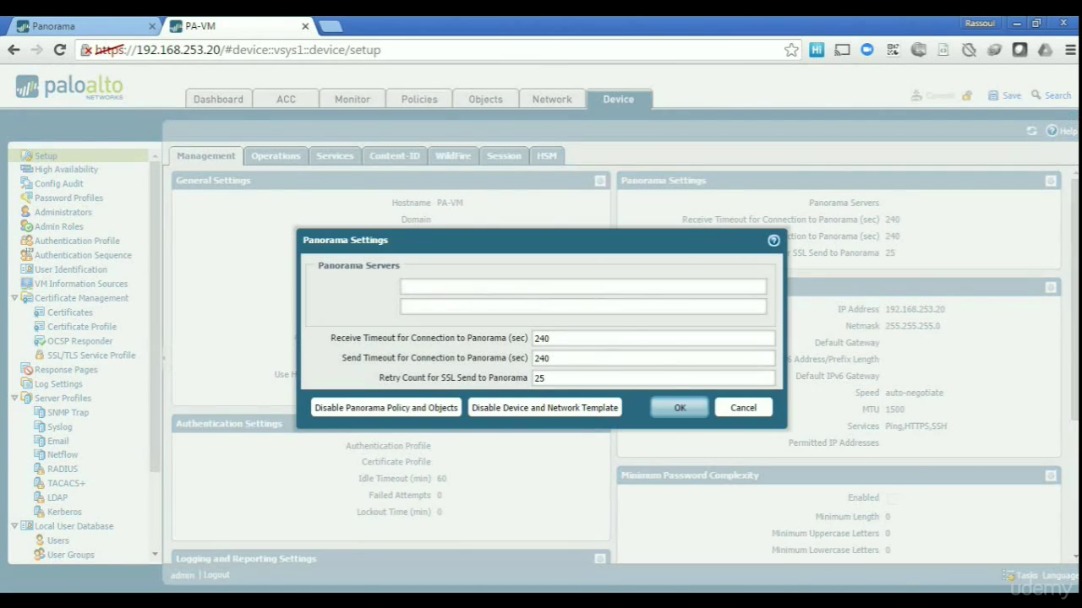
pyautogui.write('192.168')
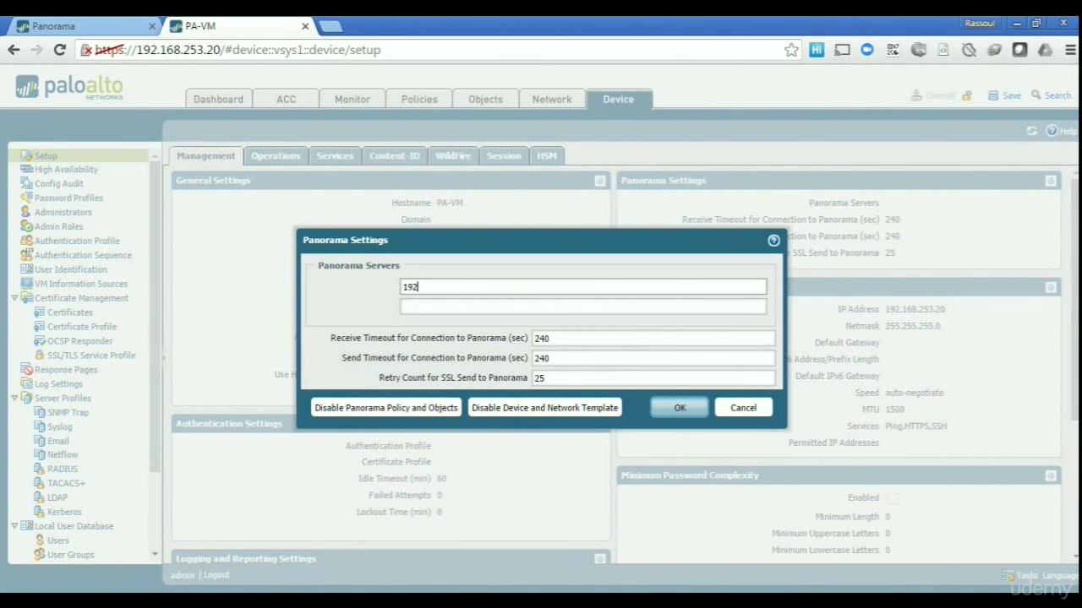
pyautogui.write('.253.10')
pyautogui.press('Return')
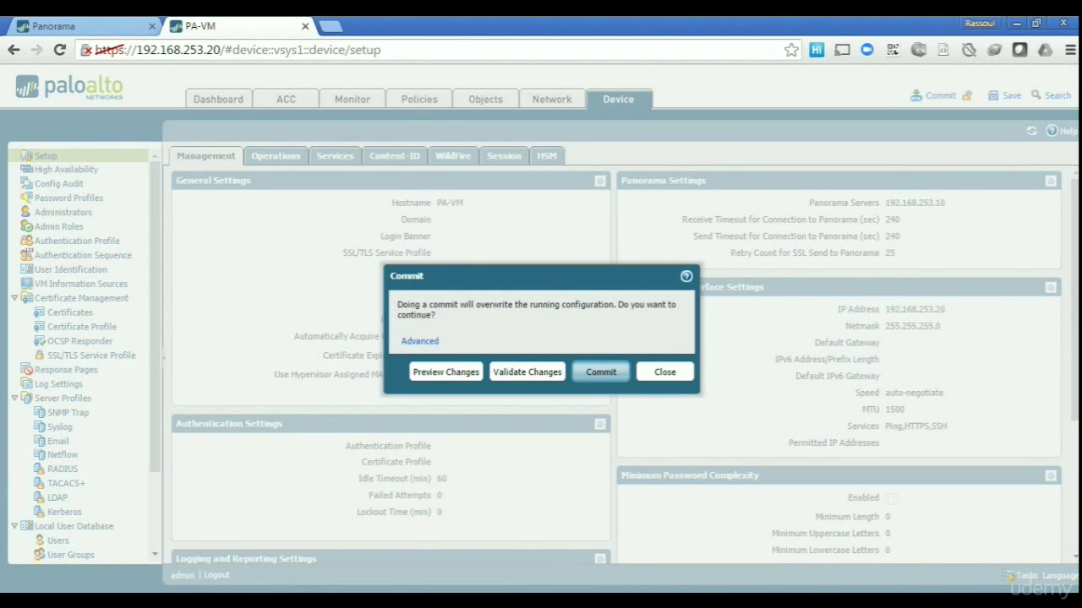
pyautogui.hotkey('ctrl', '1')
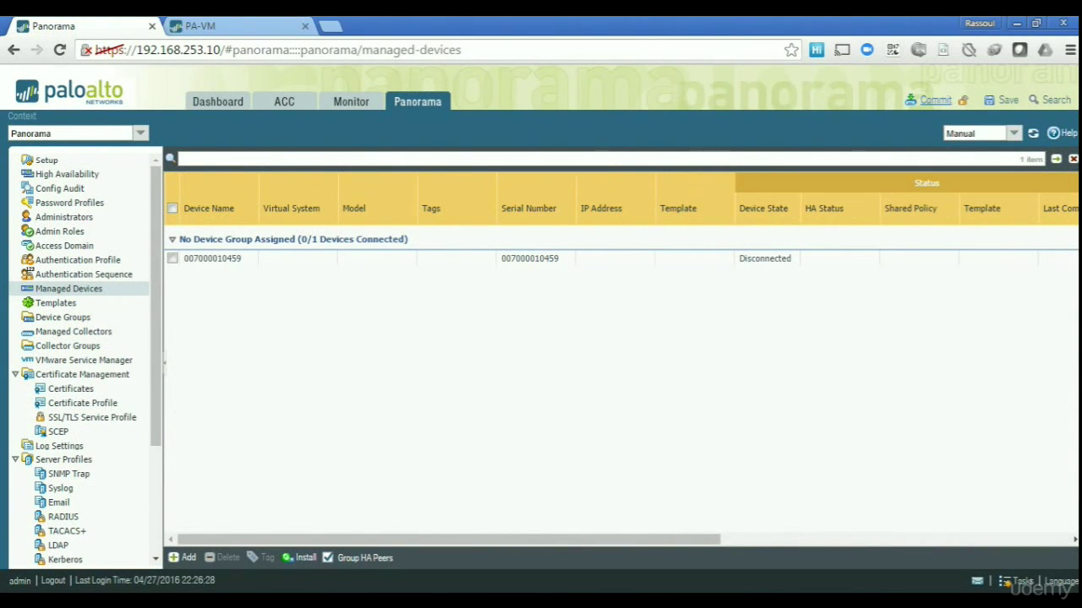
# - Commit Panorama, close the firewall's successful commit report, and return to Panorama's commit progress
pyautogui.click(936, 100)
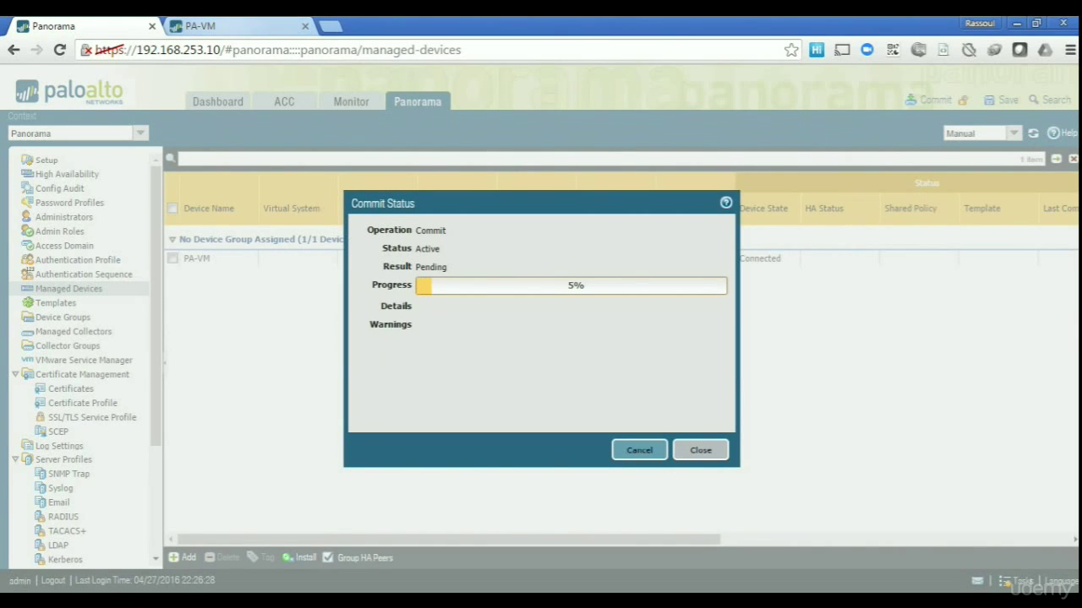
pyautogui.hotkey('ctrl', 'Tab')
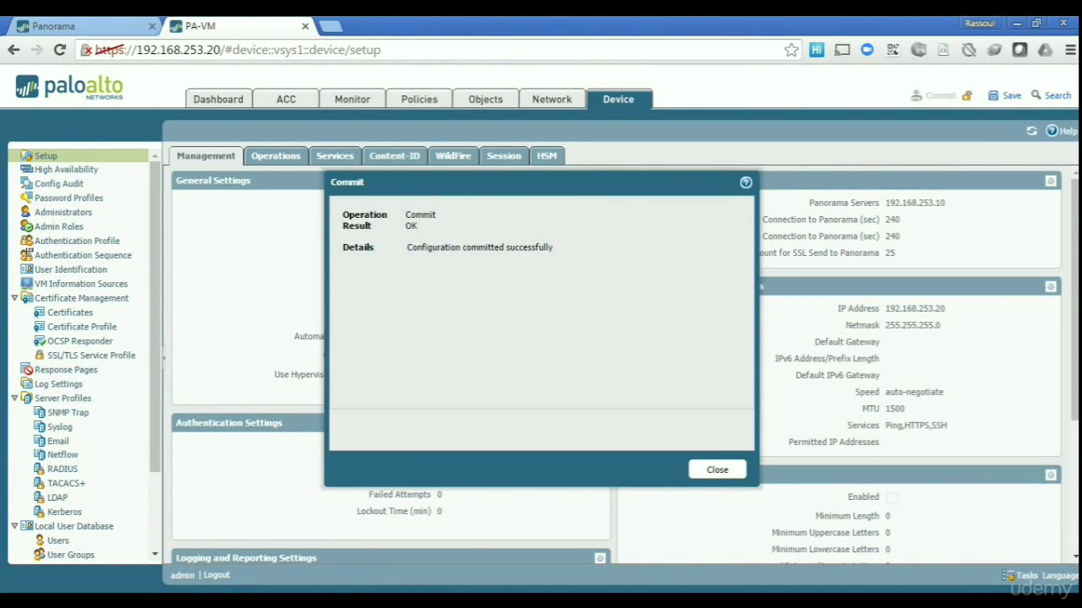
pyautogui.click(717, 470)
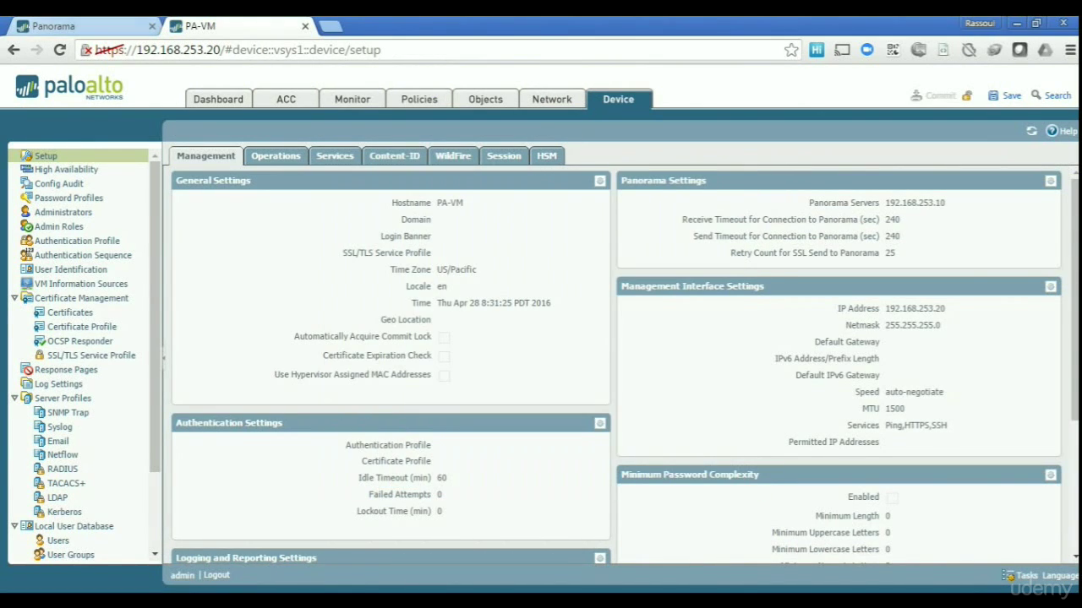
pyautogui.hotkey('ctrl', 'Tab')
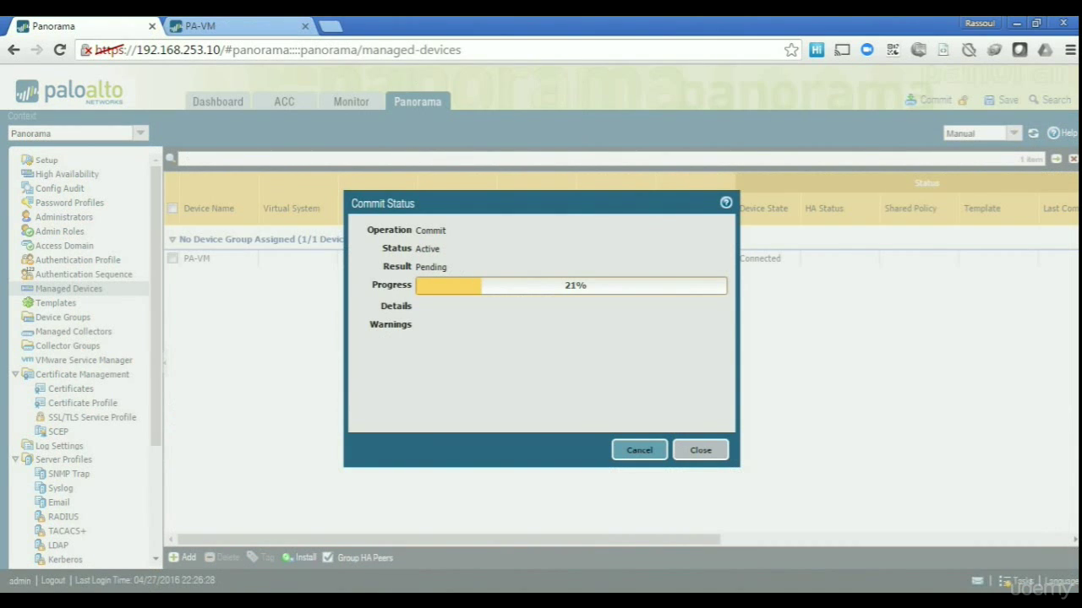
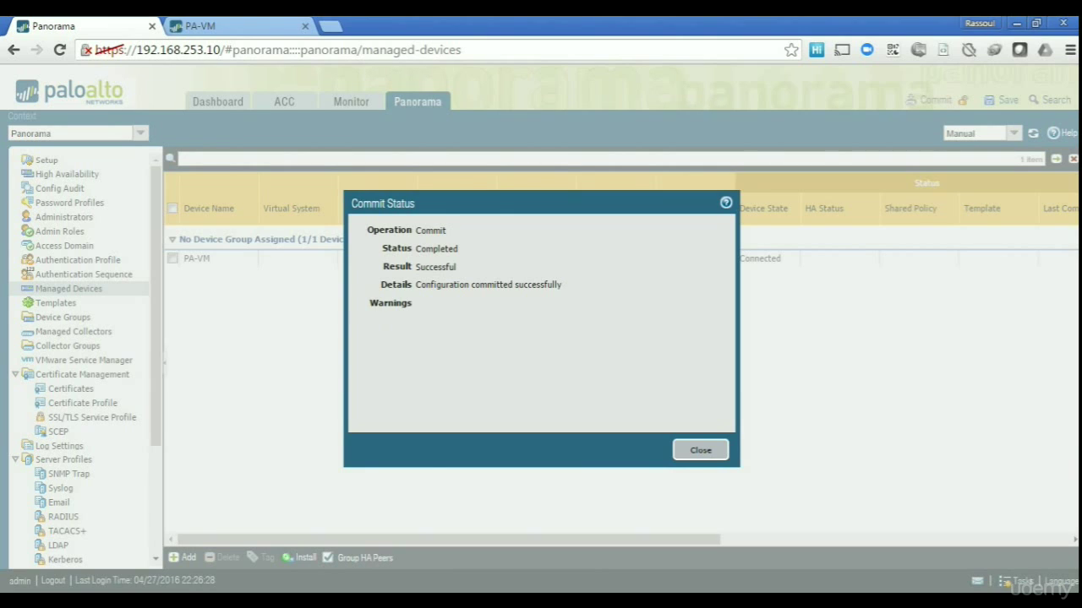
# - Close the successful commit results and show the Context list with the connected PA-VM firewall
pyautogui.click(701, 450)
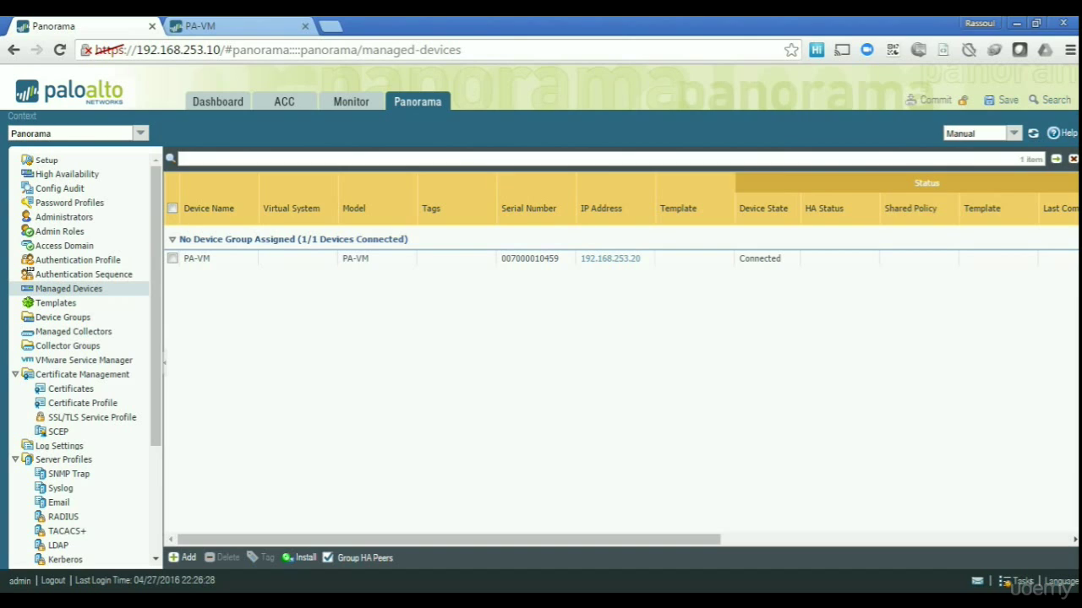
pyautogui.click(140, 133)
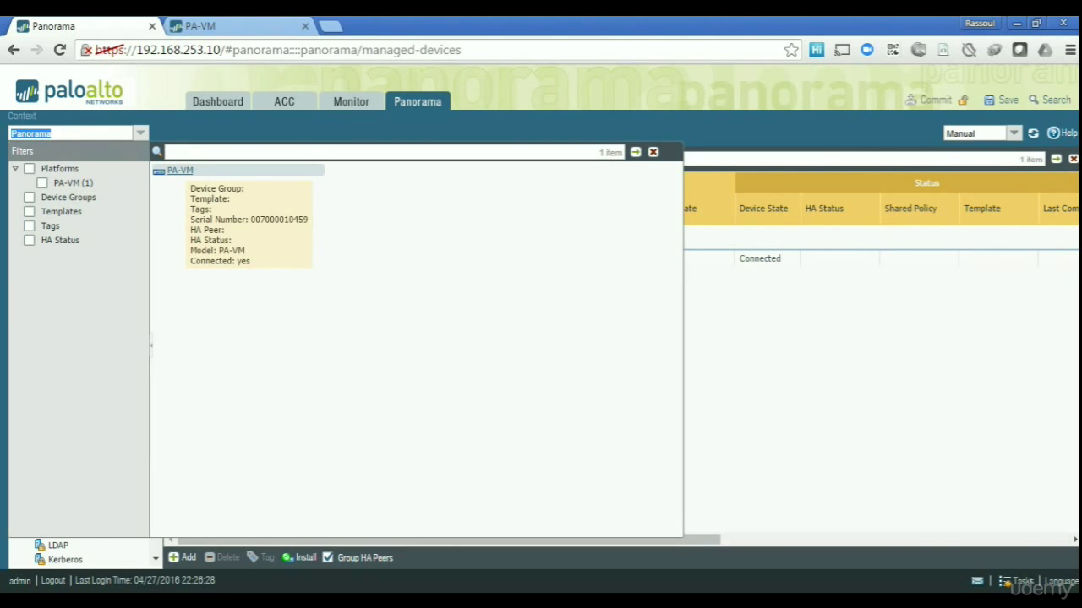
# - Pick PA-VM from the Context list to load the firewall's own dashboard
pyautogui.moveTo(179, 171)
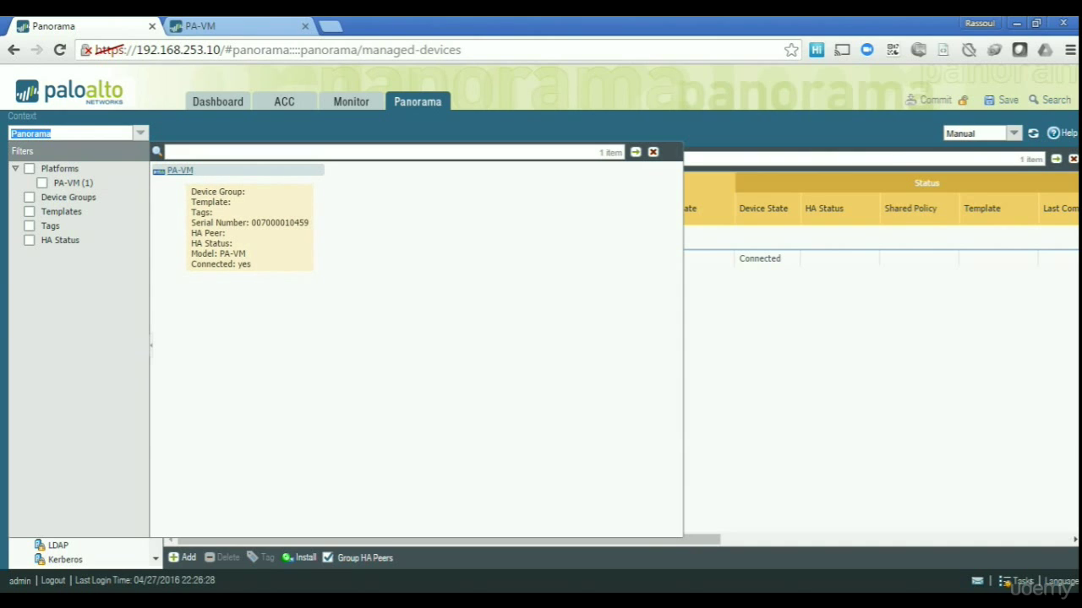
pyautogui.click(179, 170)
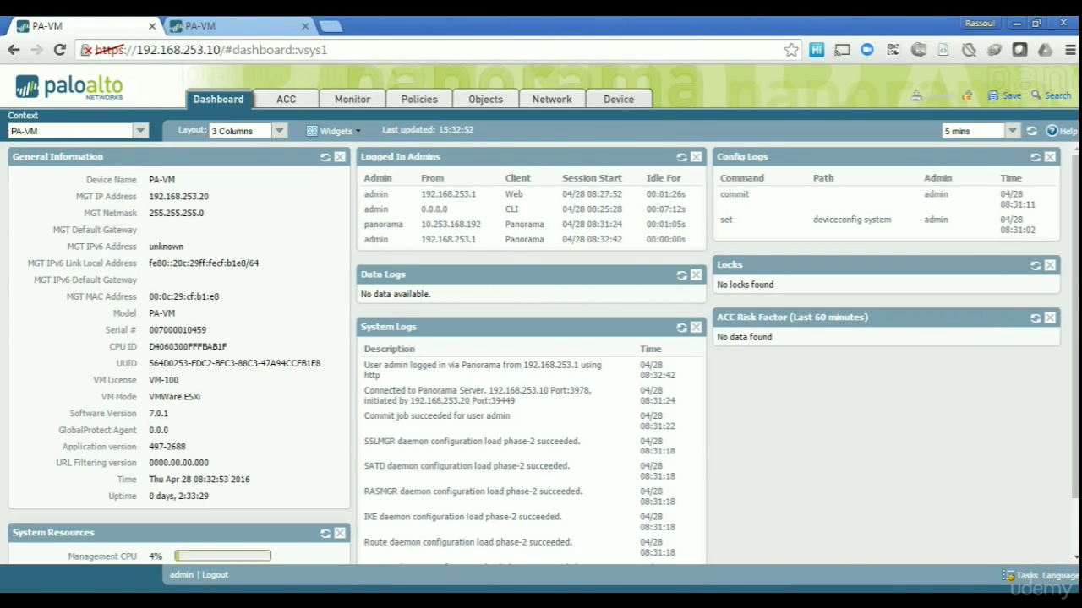
# - Review PA-VM's Policies > Security rules, then switch back to the Panorama context and dismiss its welcome message
pyautogui.click(419, 99)
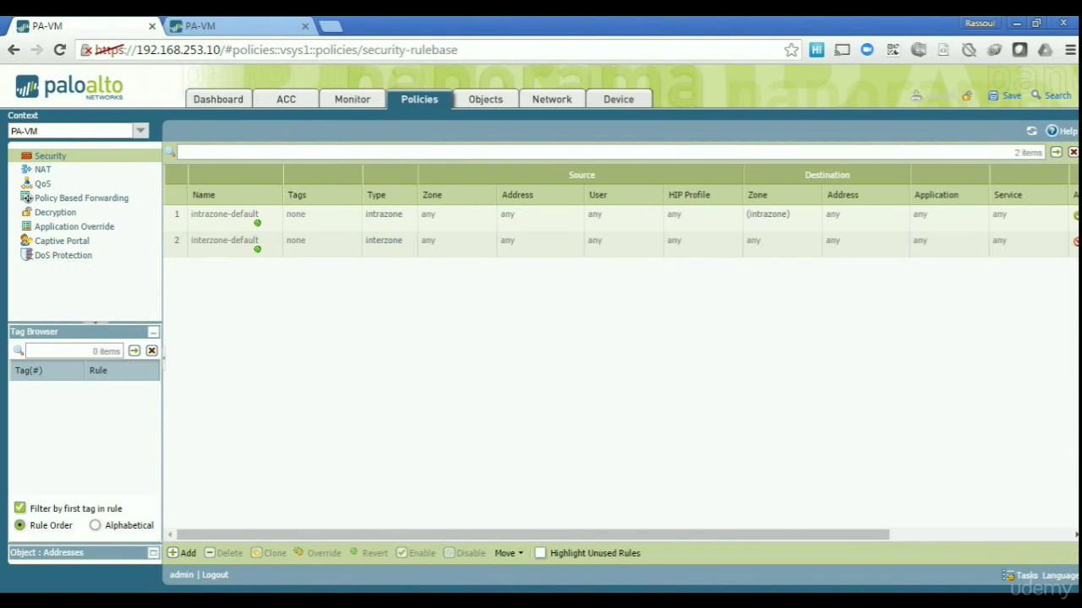
pyautogui.click(140, 130)
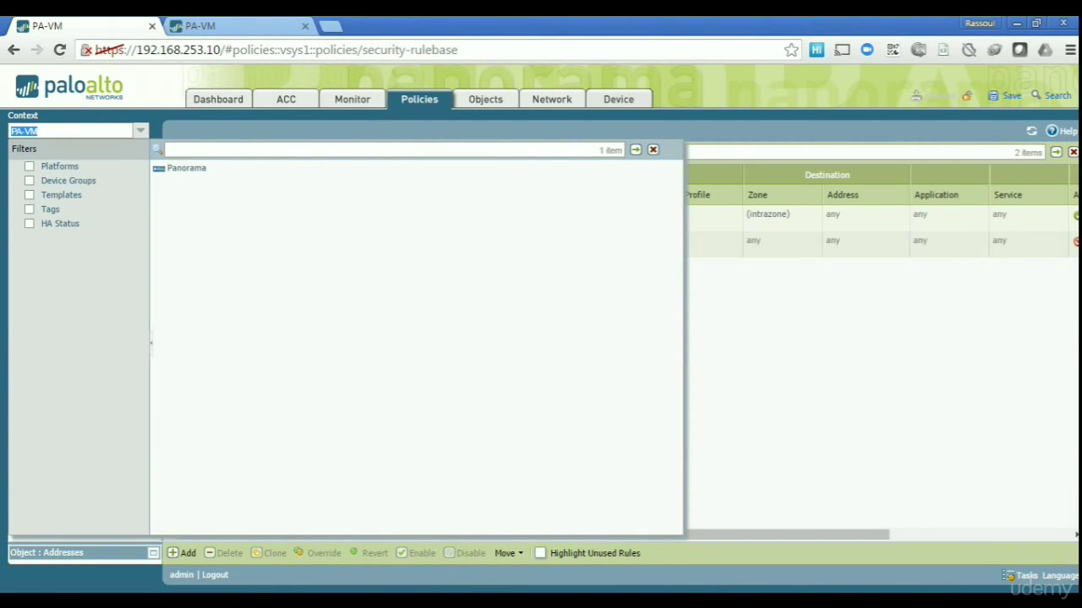
pyautogui.click(186, 168)
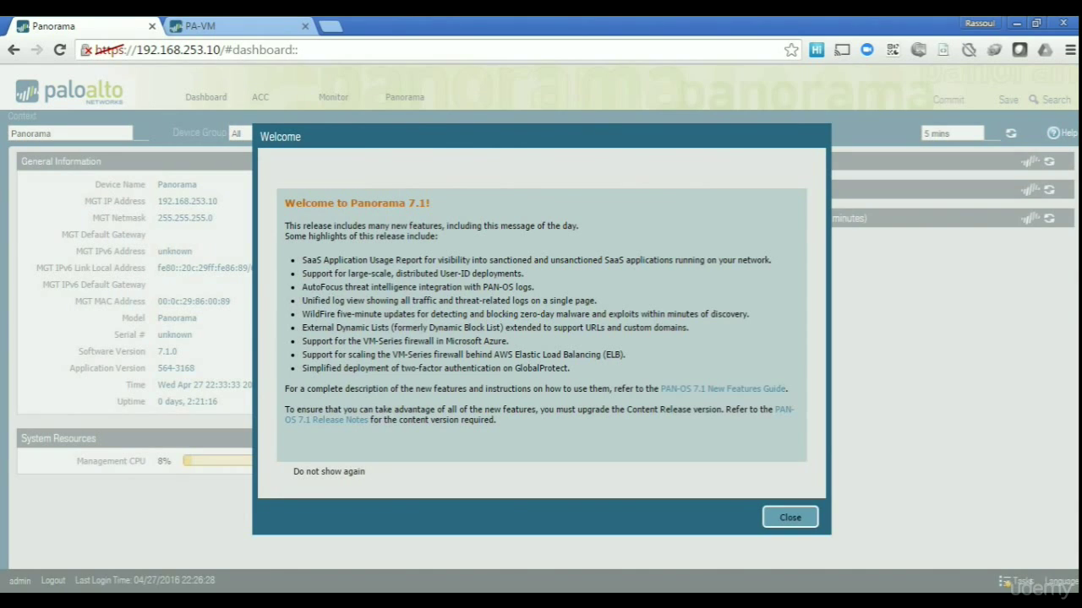
pyautogui.press('Escape')
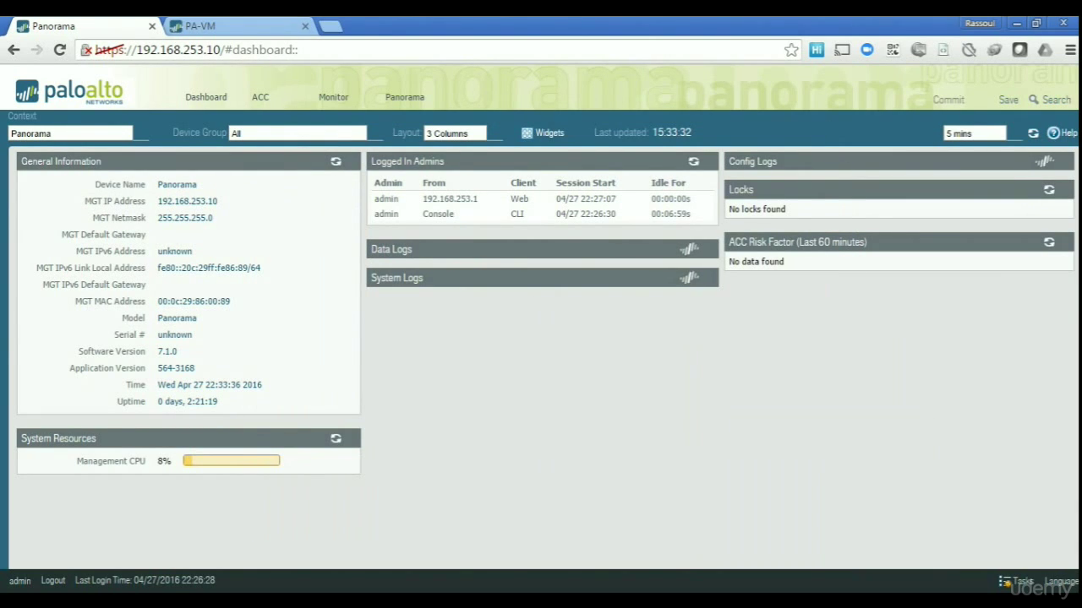